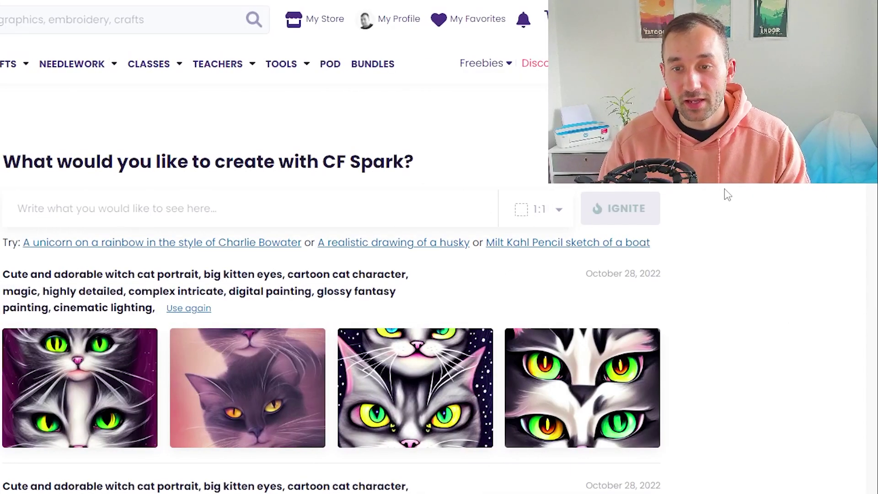
Generate four images from the prompt 'dog riding a unicorn'.
click(115, 201)
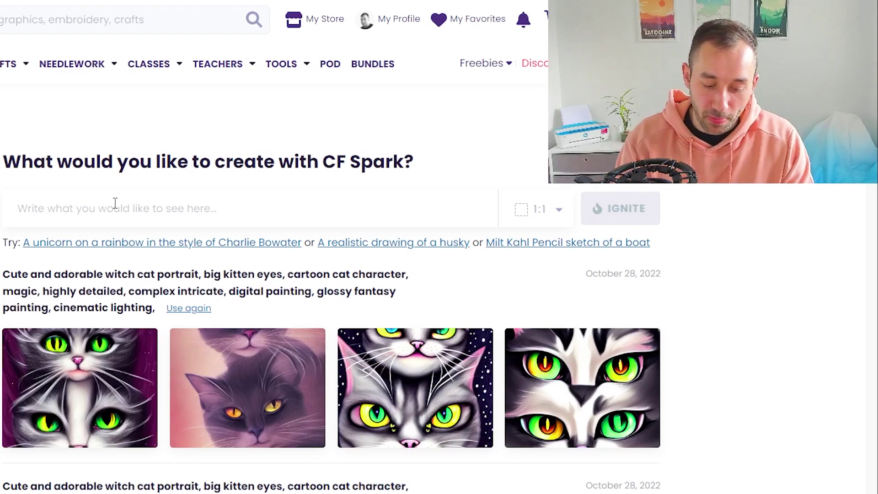
text(dog riding)
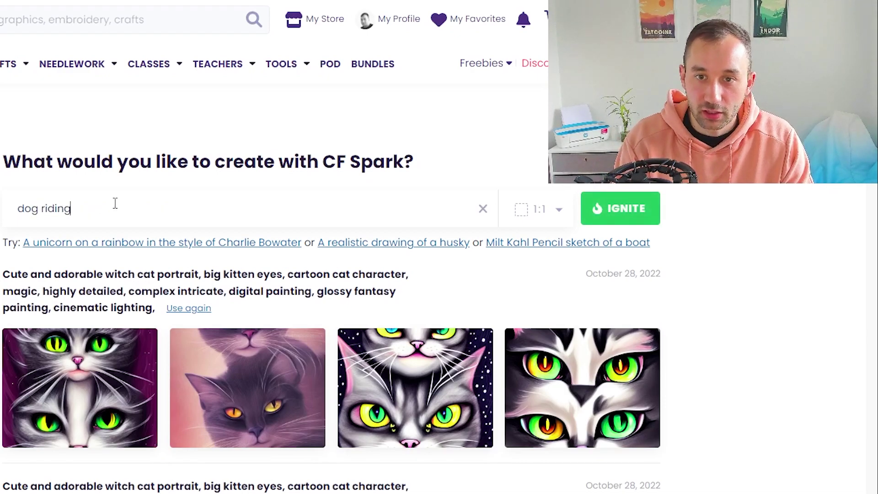
text( a unicorn)
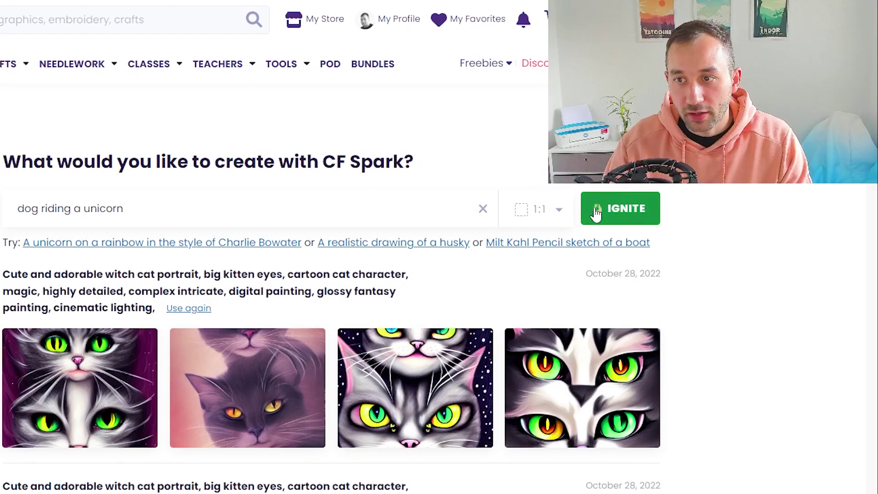
click(615, 210)
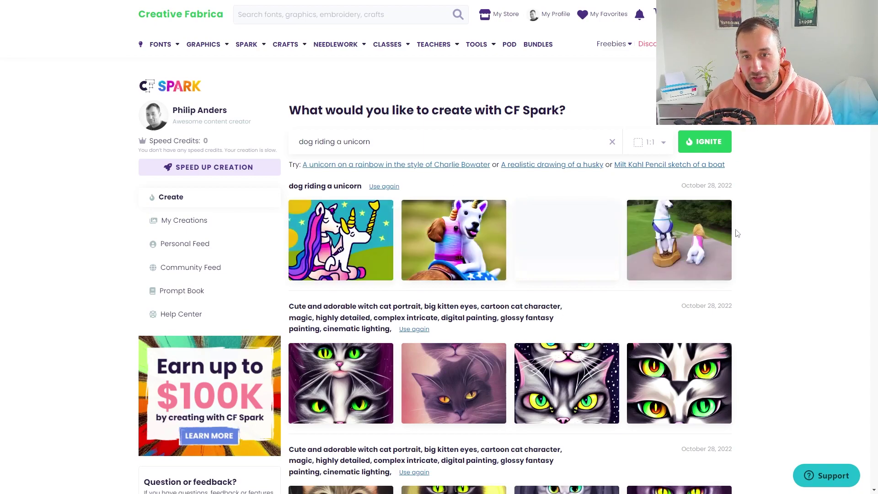
Enlarge and close each of the four dog-riding-a-unicorn results to inspect them.
click(384, 213)
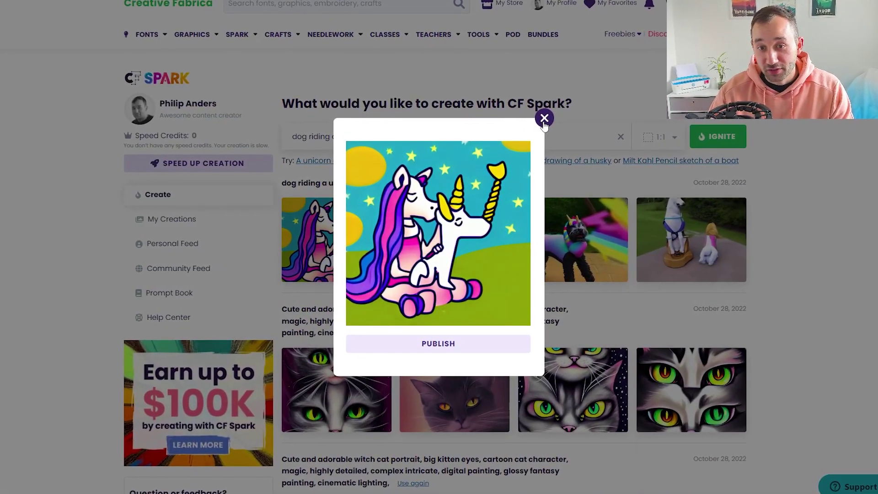
click(539, 128)
click(613, 210)
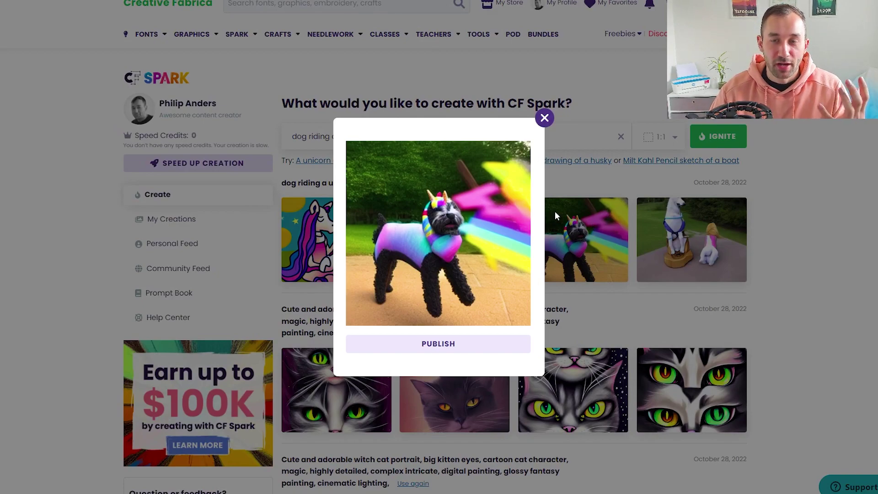
click(544, 117)
click(733, 212)
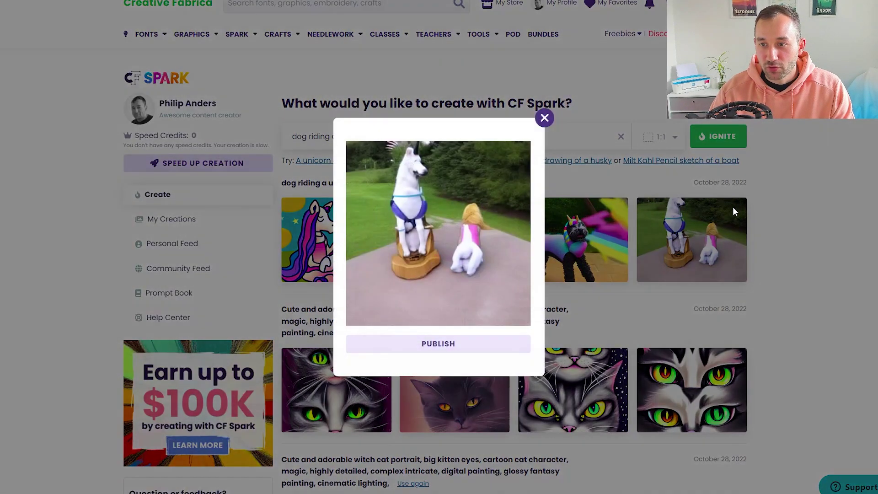
click(544, 118)
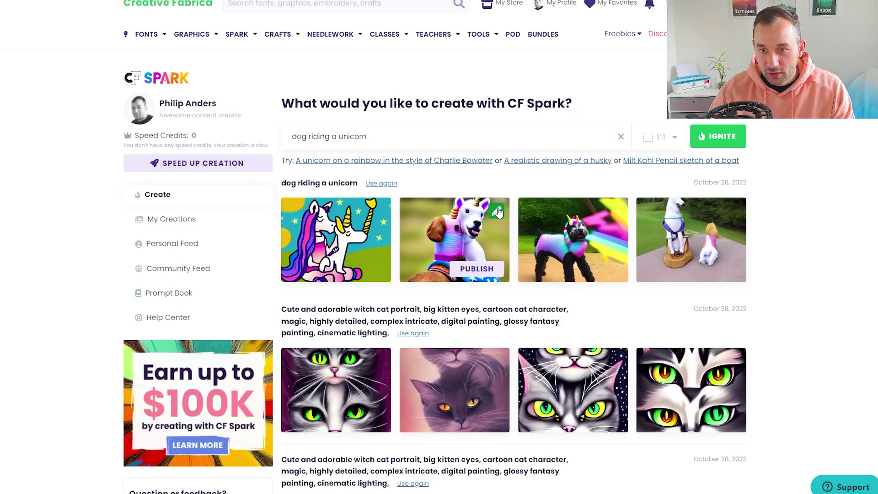
click(497, 207)
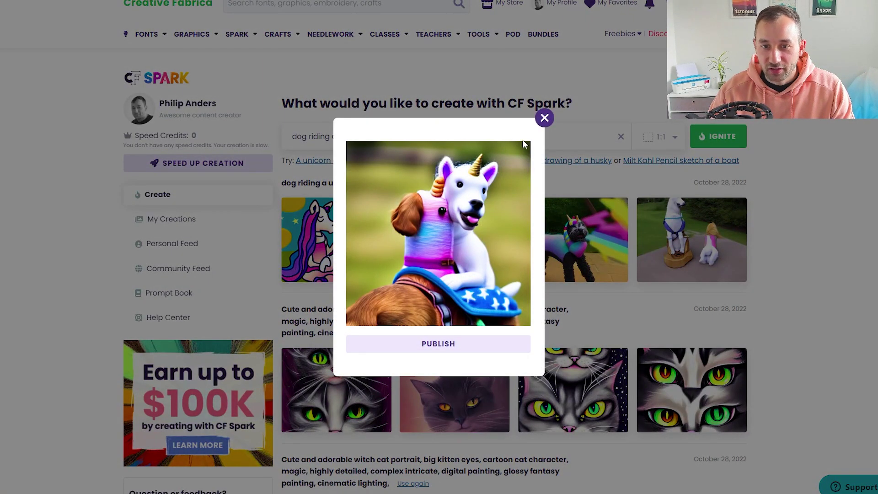
click(544, 118)
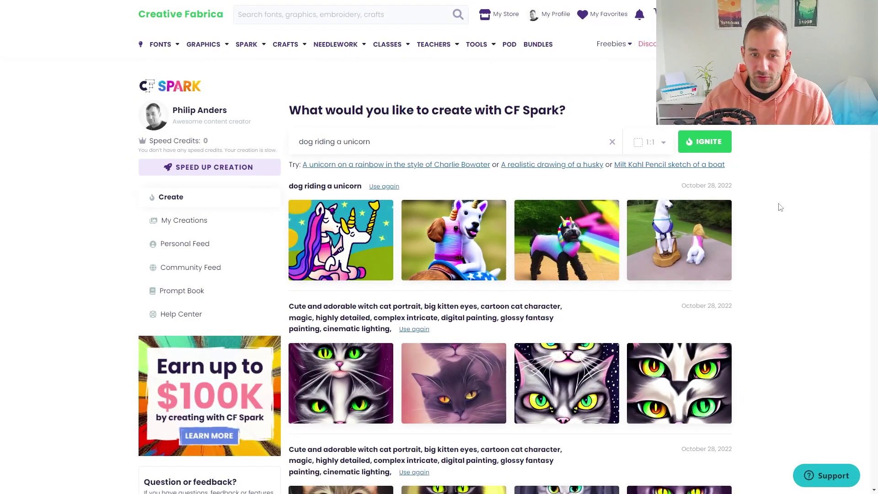
Clear the prompt field and open the community creations gallery.
click(613, 142)
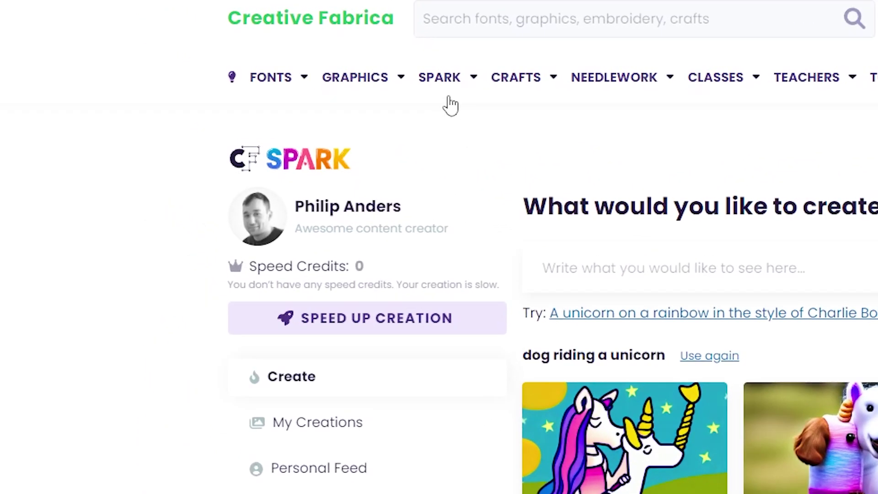
mouse_move(248, 48)
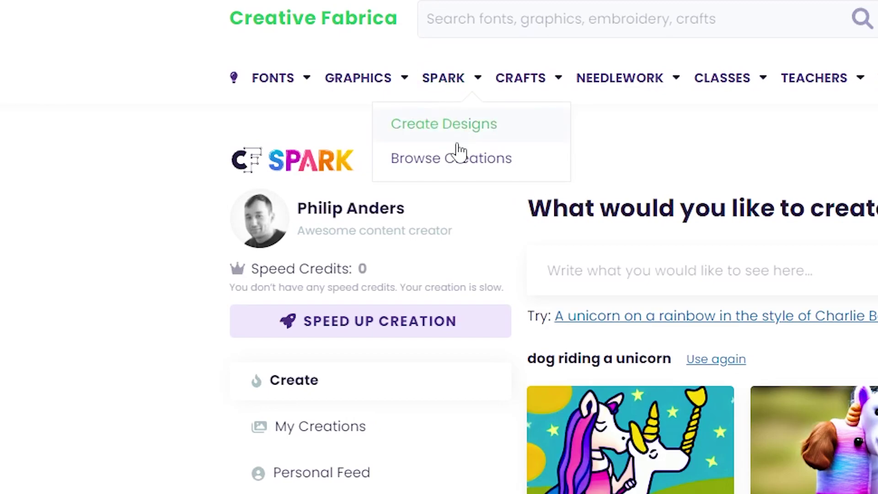
click(455, 160)
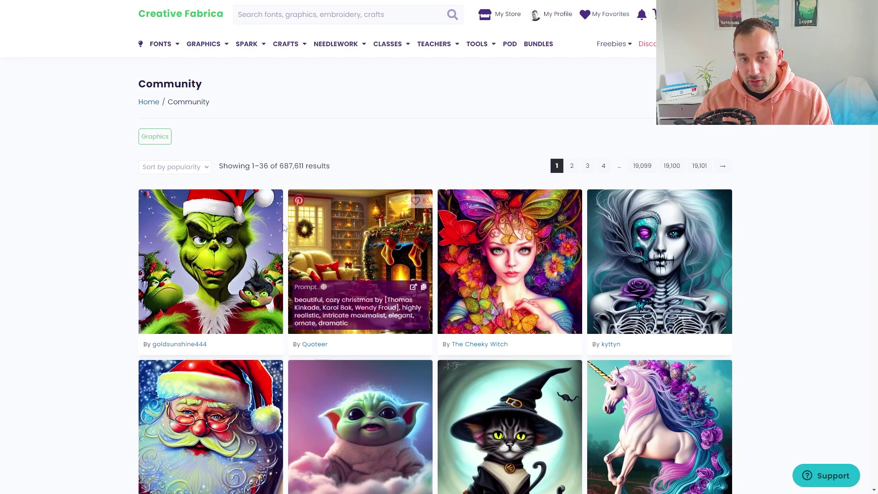
Scroll through the gallery and go to page 2 of the results.
mouse_move(332, 254)
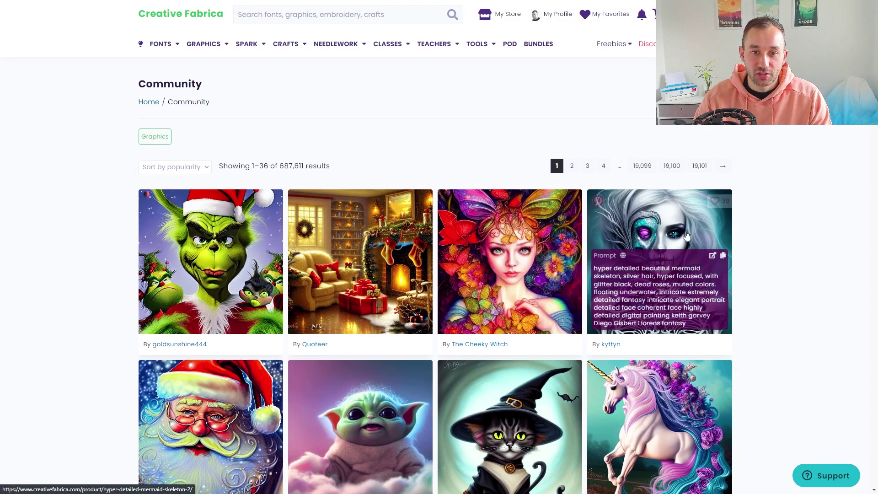
scroll(772, 231, down, 4)
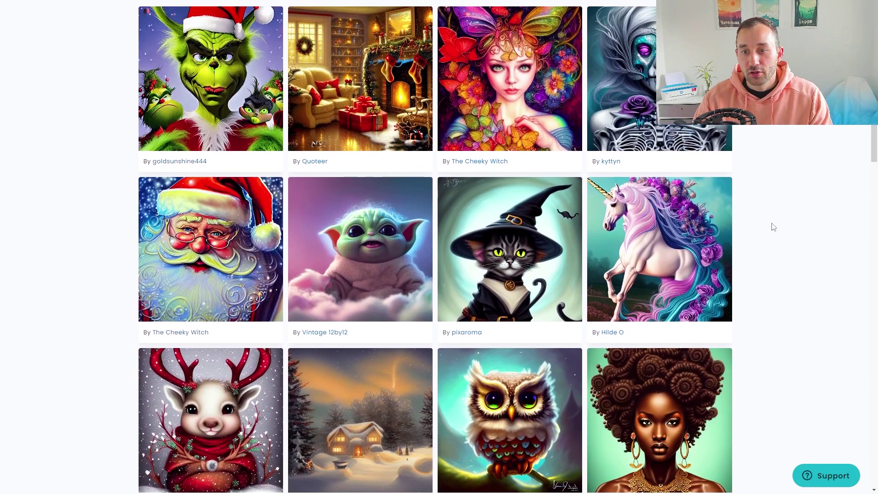
scroll(772, 228, down, 2)
mouse_move(335, 179)
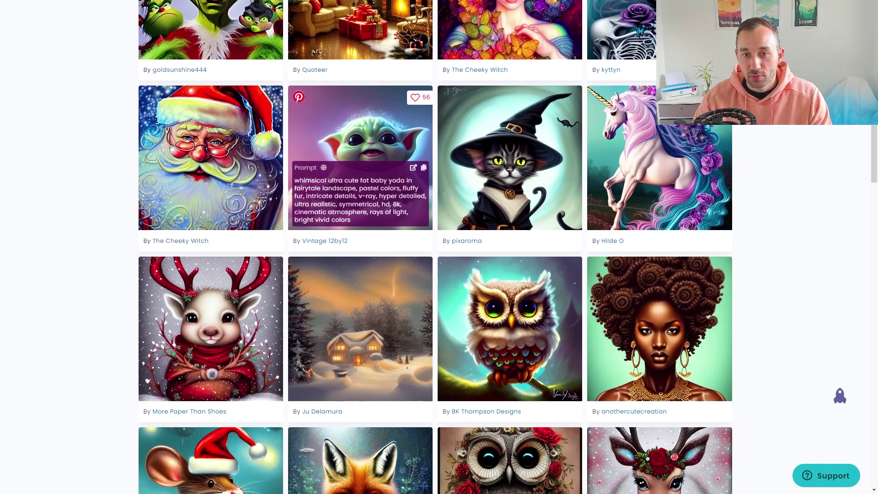
scroll(741, 183, down, 2)
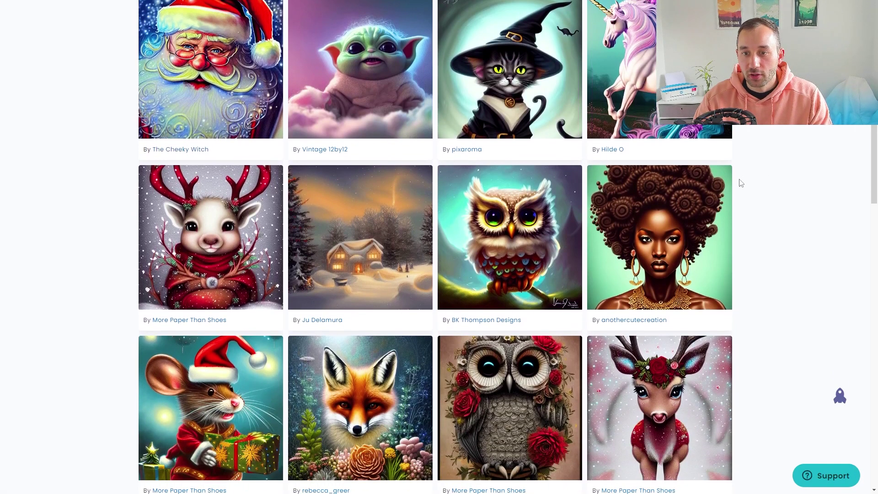
scroll(295, 238, down, 2)
scroll(295, 239, down, 9)
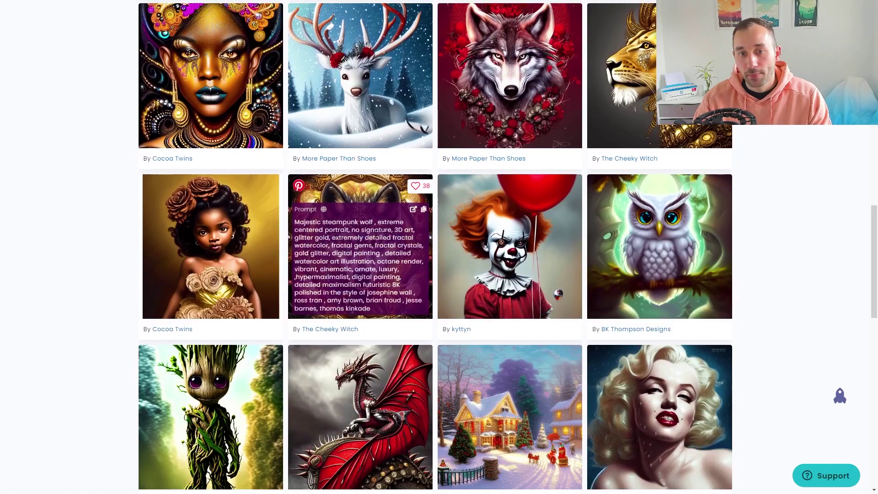
scroll(770, 222, down, 1)
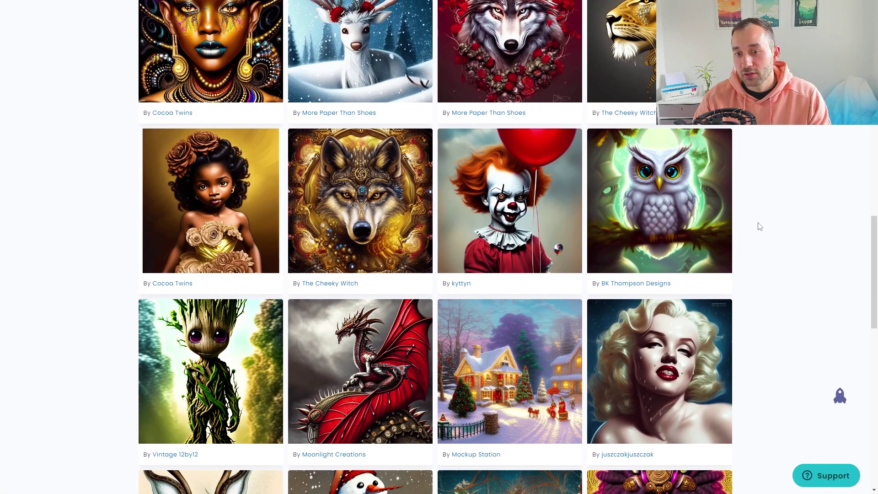
scroll(759, 226, down, 3)
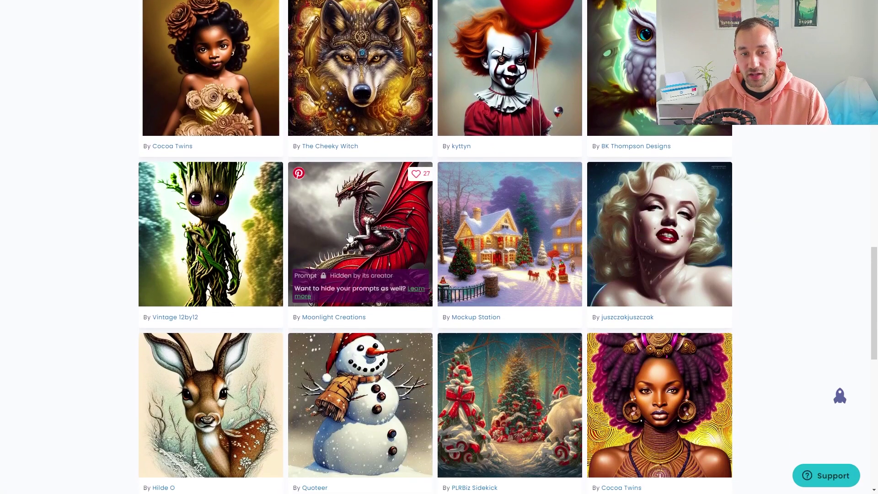
scroll(819, 265, down, 4)
scroll(637, 330, down, 4)
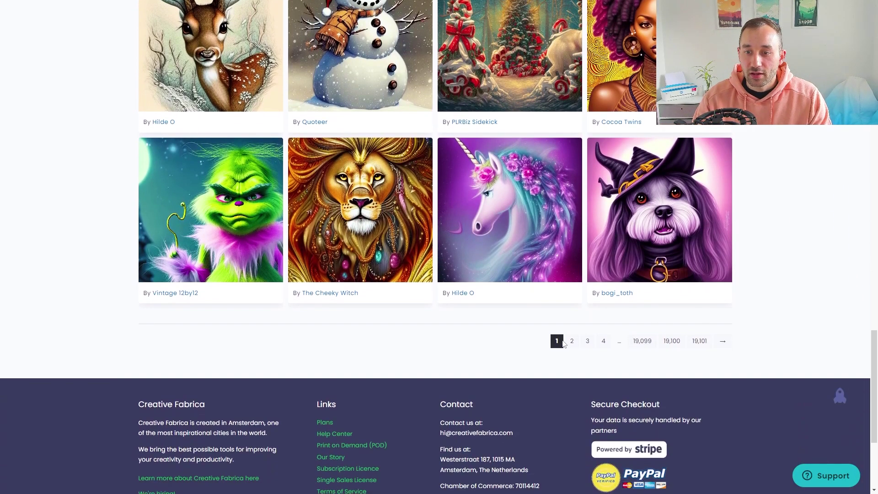
click(572, 342)
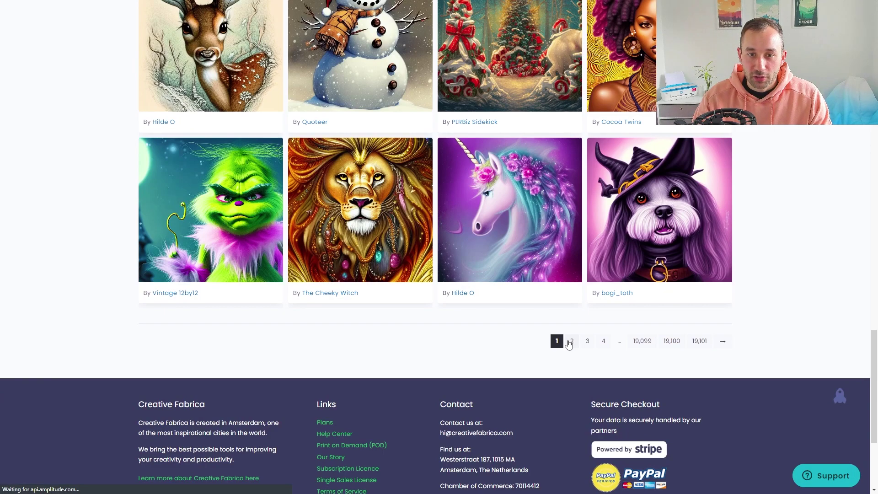
Copy the prompt of the whimsical pink owl image.
scroll(128, 267, down, 2)
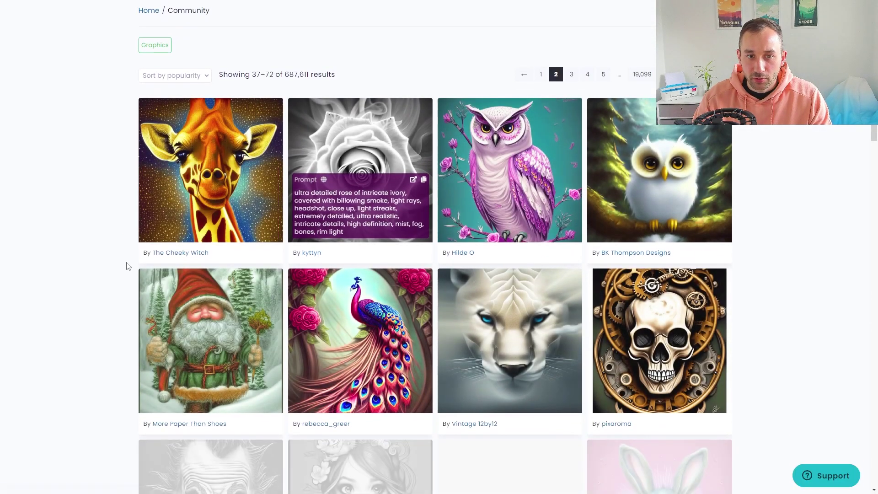
scroll(548, 127, down, 1)
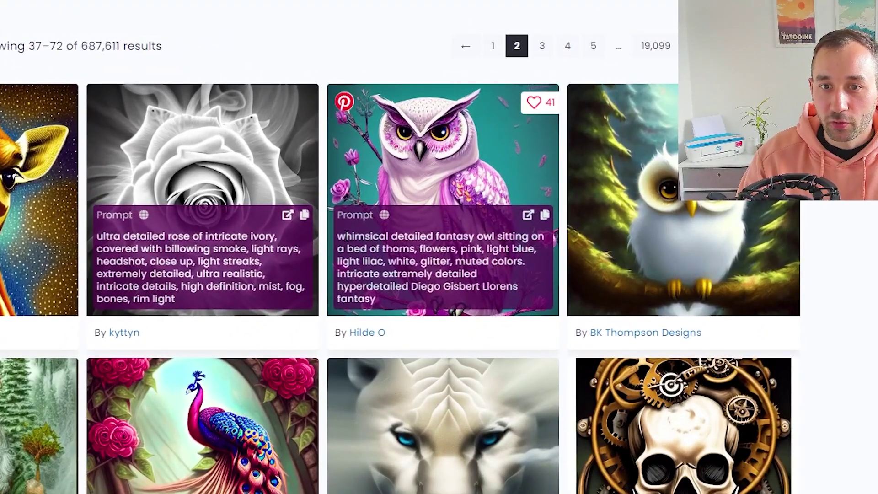
click(545, 216)
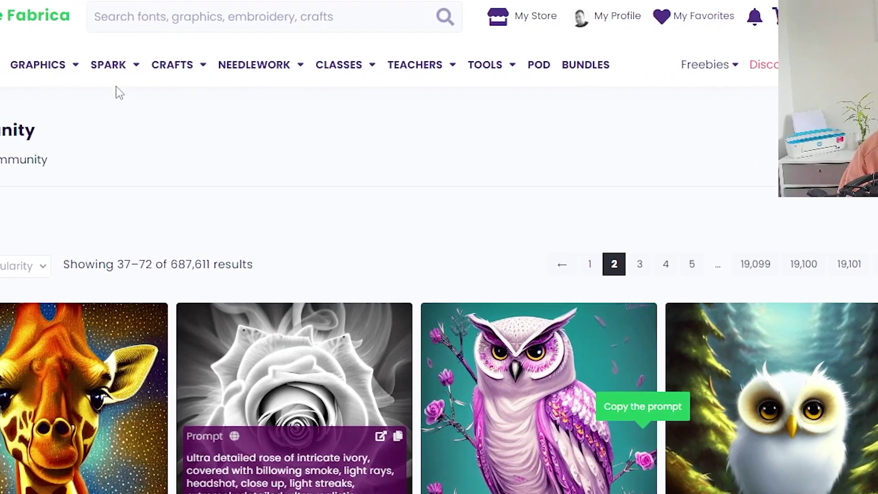
Paste the owl prompt on the create page and replace 'owl' with 'dog'.
mouse_move(109, 69)
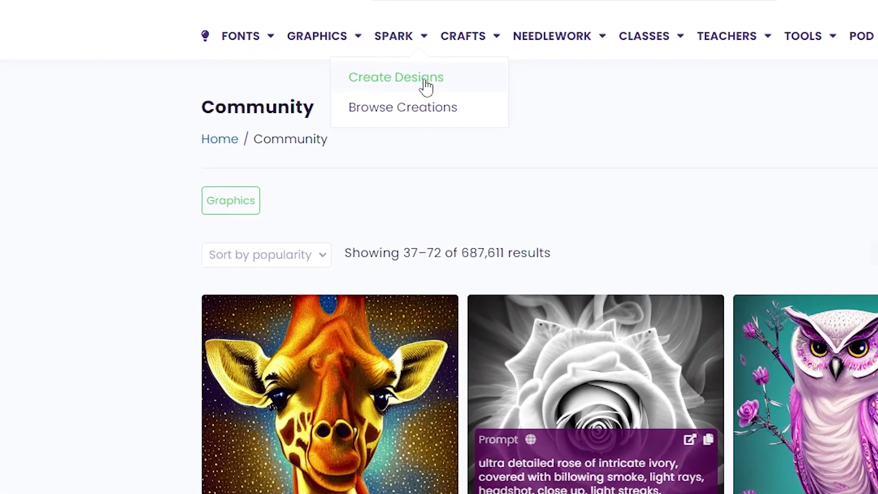
click(425, 79)
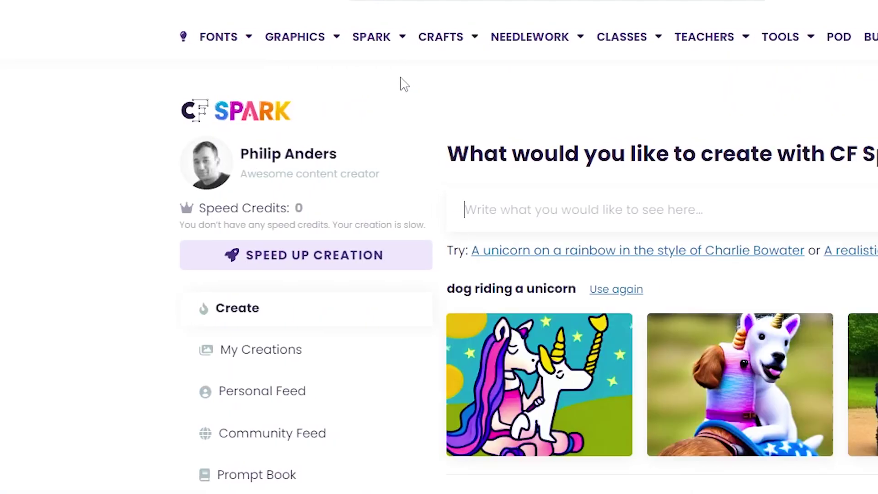
key(ctrl+v)
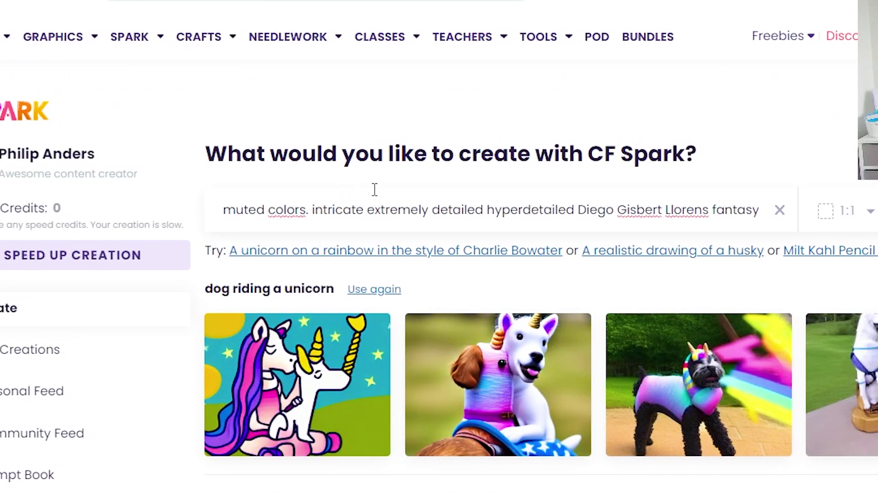
drag(714, 212, 403, 201)
click(231, 206)
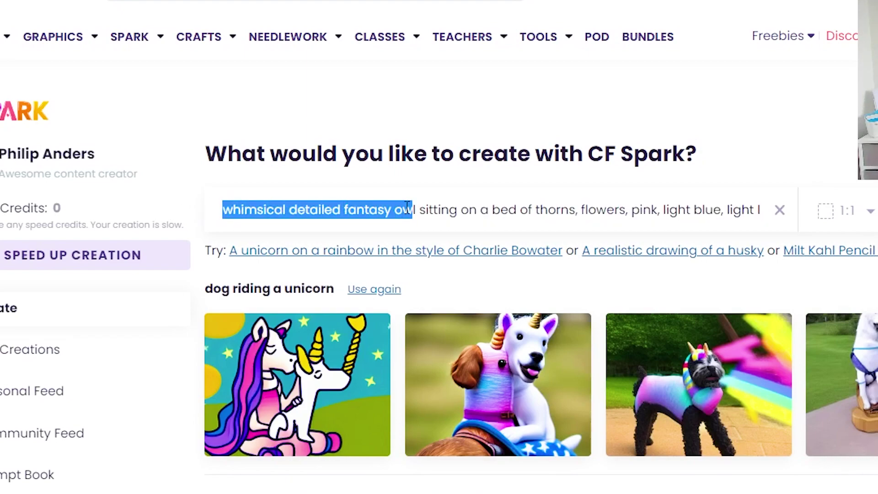
click(426, 192)
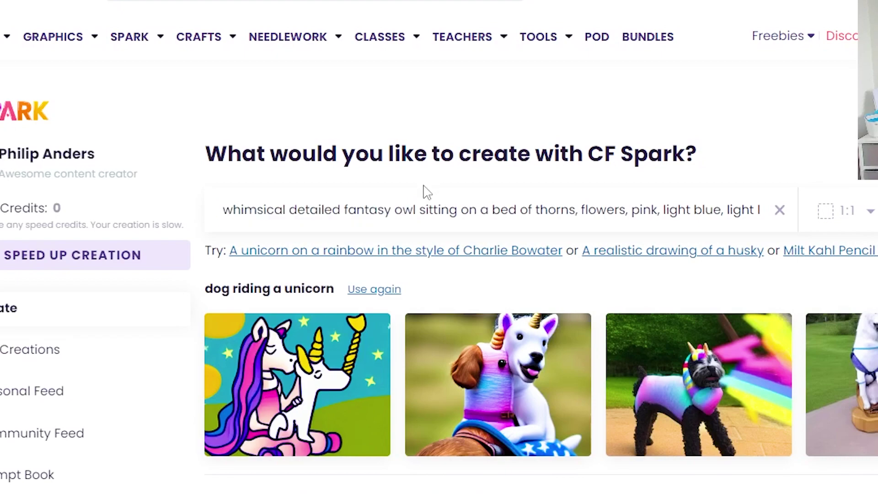
double_click(409, 208)
text(dog)
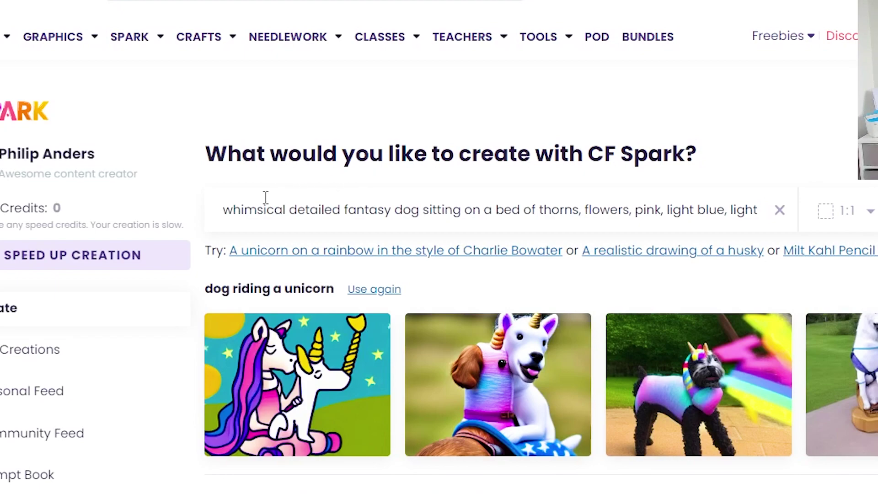
drag(442, 209, 740, 214)
click(761, 154)
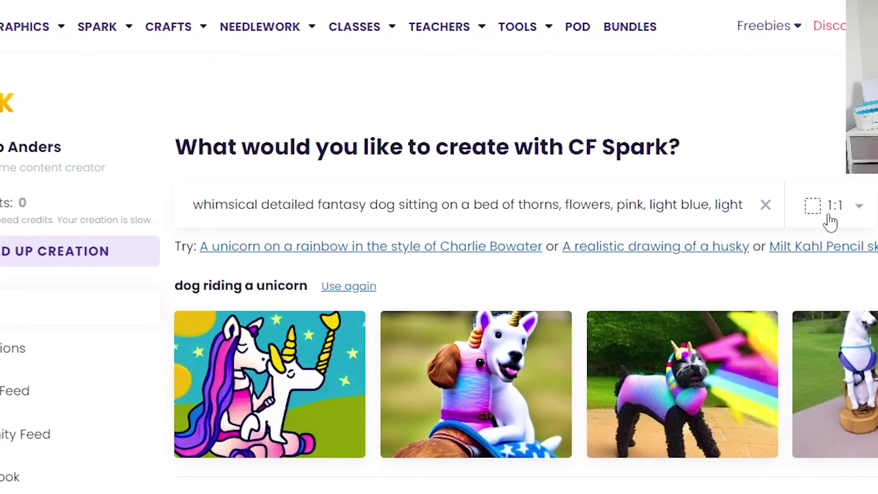
Set the aspect ratio to 2:3 portrait and generate the fantasy dog images.
click(846, 214)
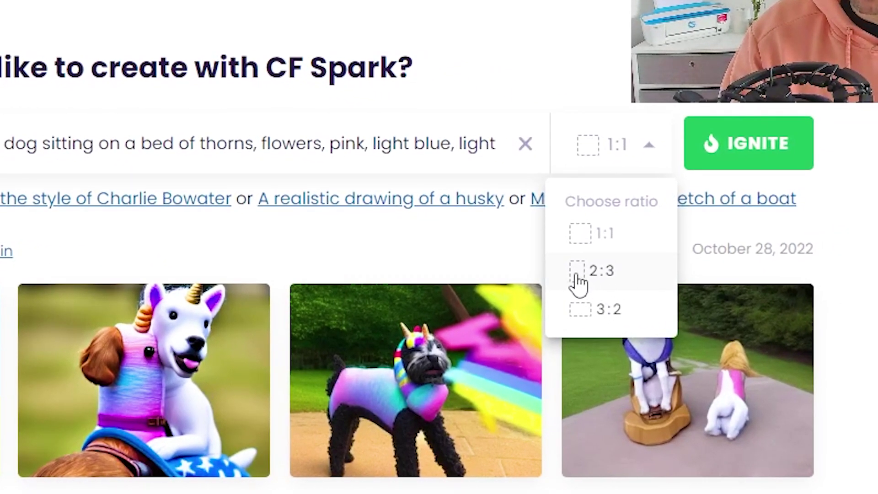
click(611, 282)
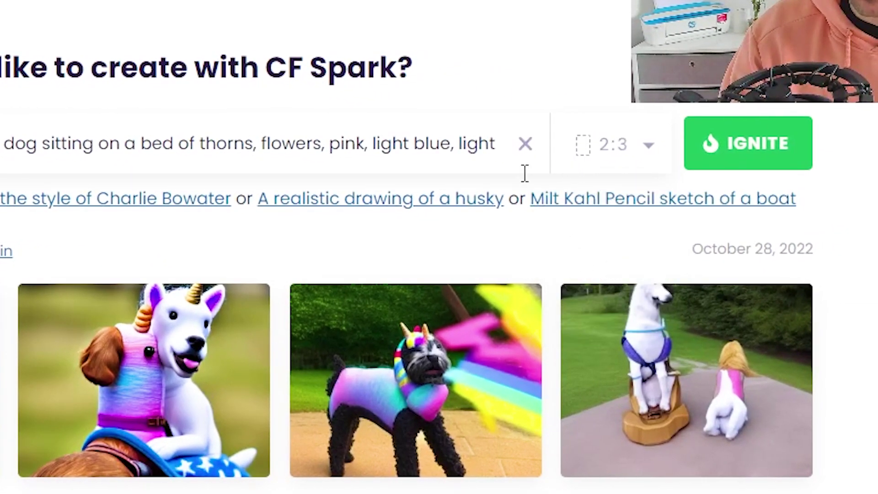
mouse_move(310, 323)
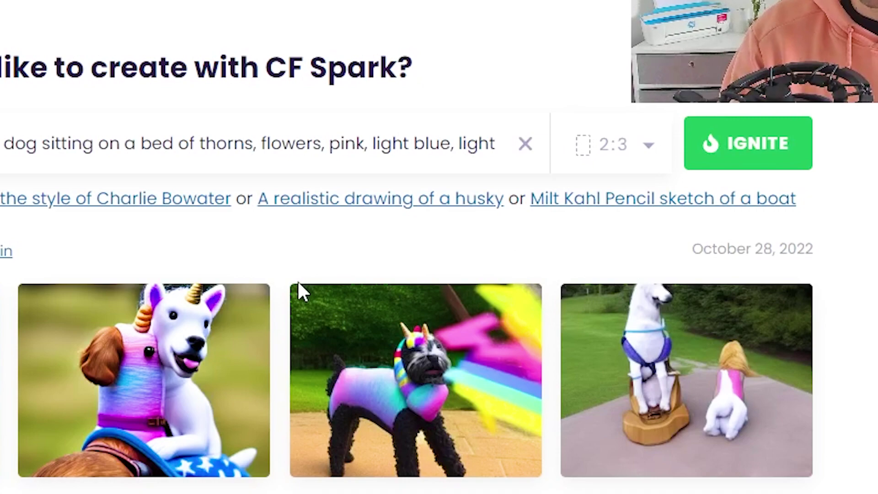
click(730, 151)
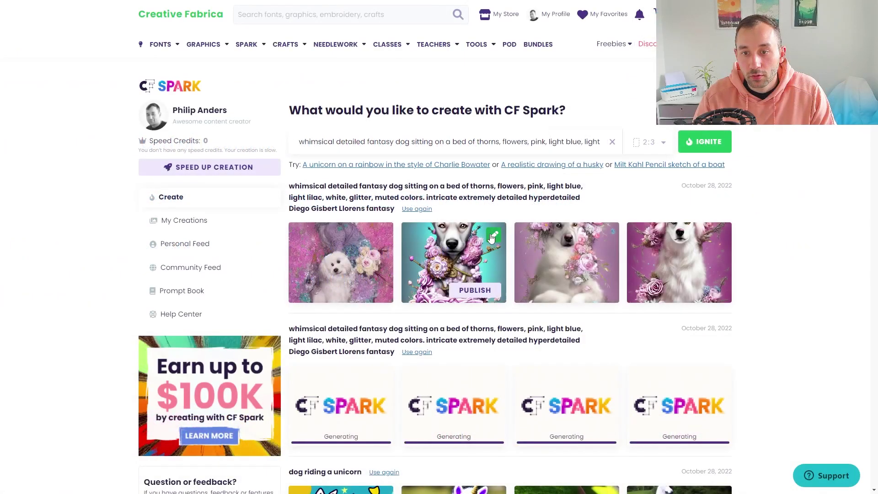
Preview the generated fantasy dog images enlarged one by one.
click(490, 234)
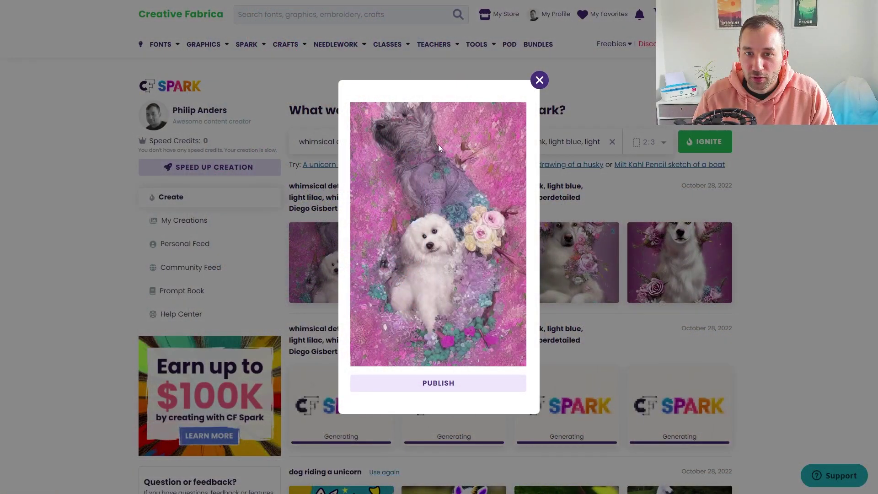
click(540, 81)
click(598, 240)
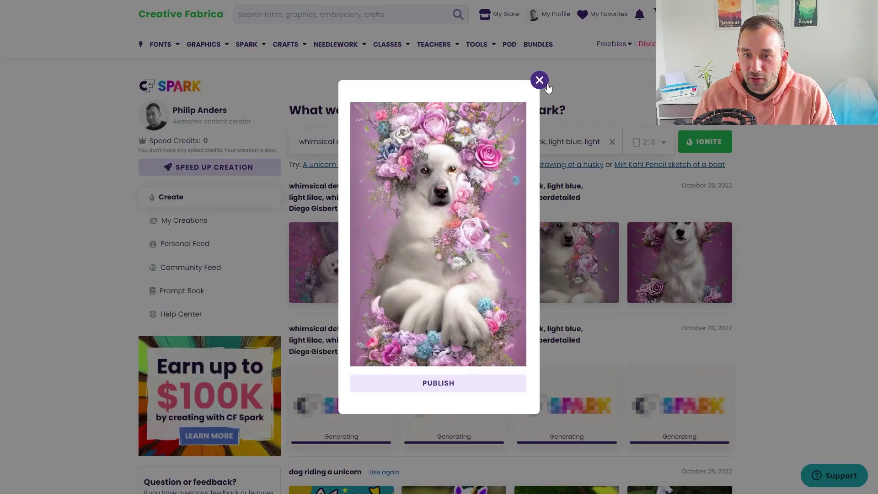
click(540, 81)
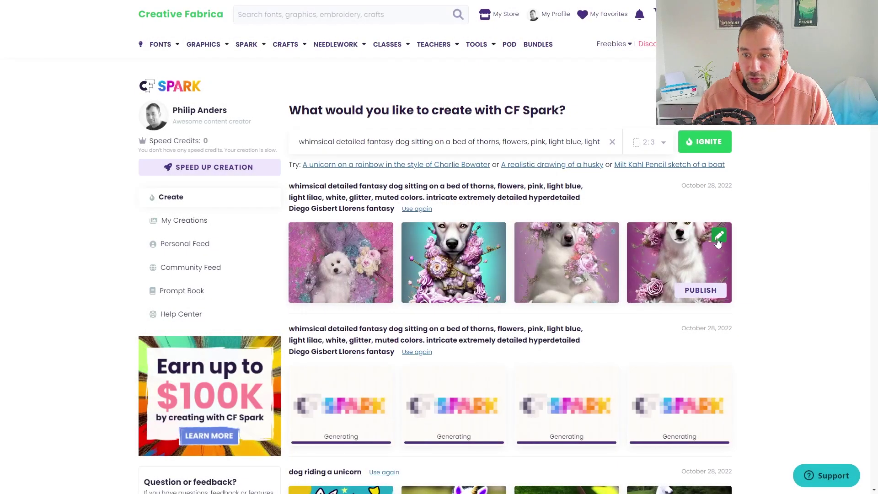
click(719, 242)
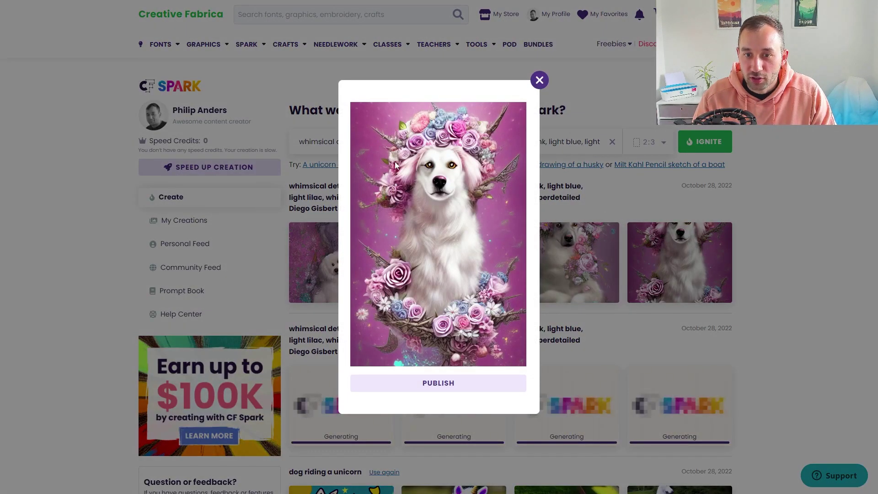
click(539, 81)
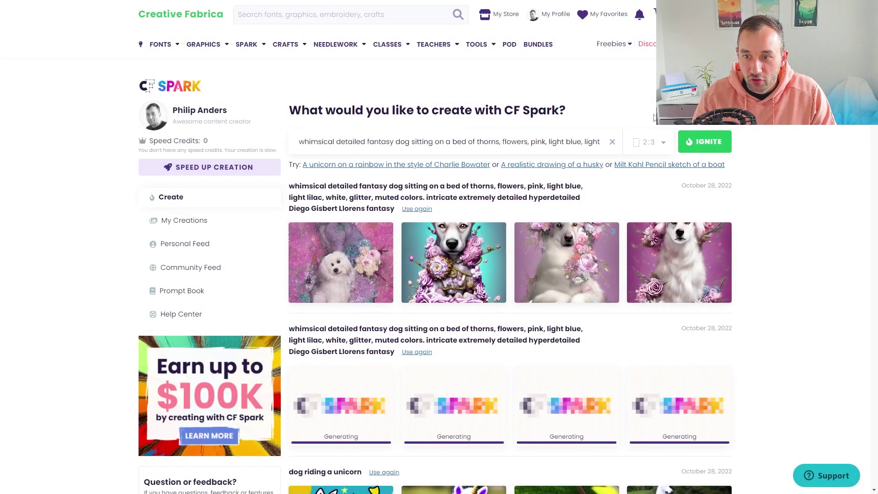
Re-inspect the teal-background dog image and publish it.
scroll(749, 256, down, 2)
scroll(748, 258, up, 3)
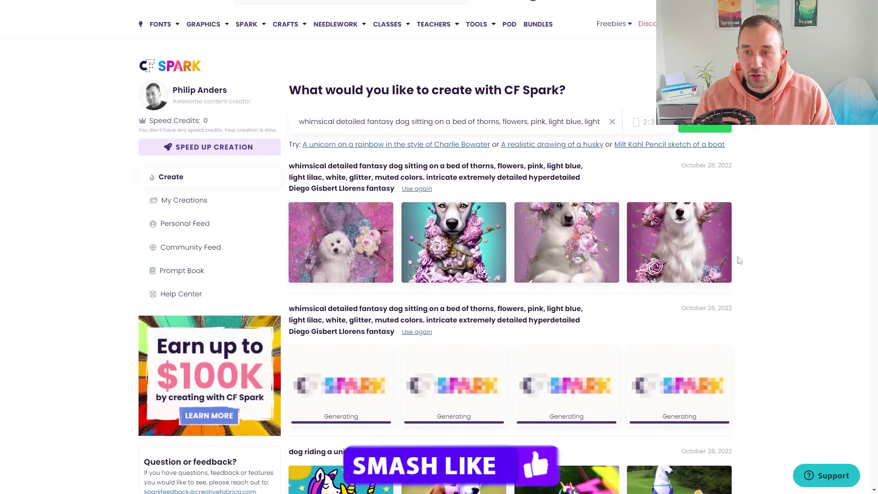
mouse_move(724, 273)
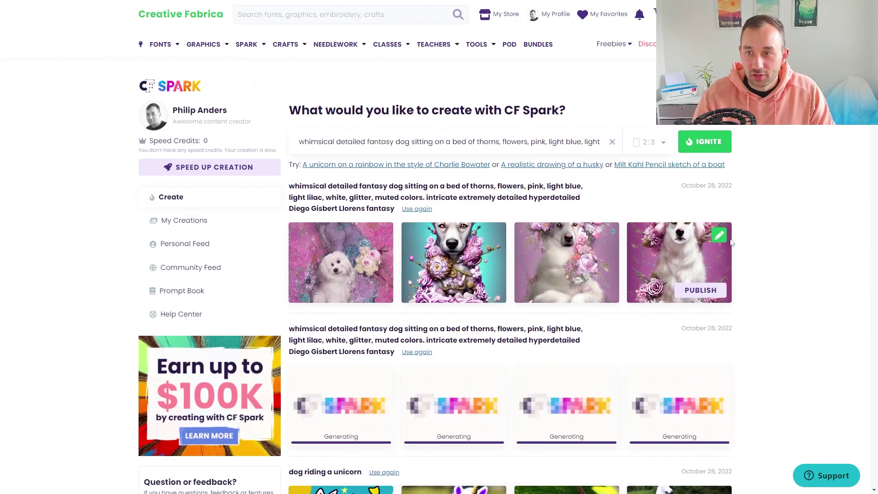
mouse_move(657, 274)
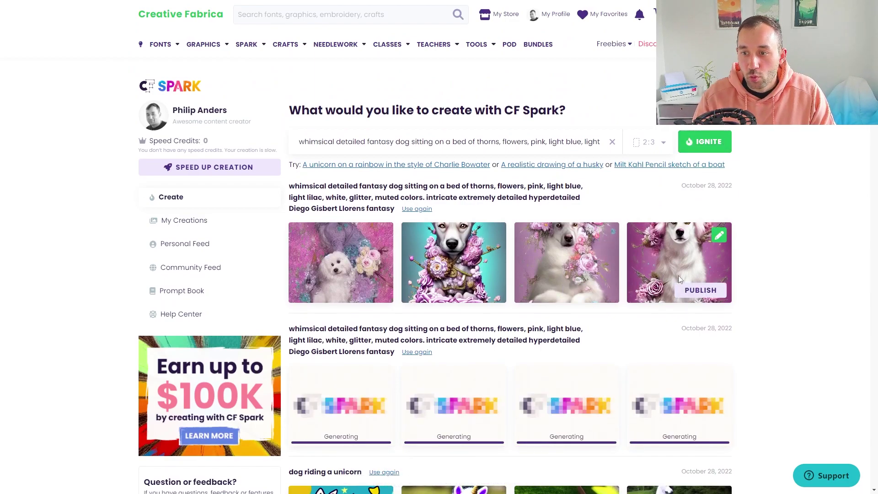
click(497, 241)
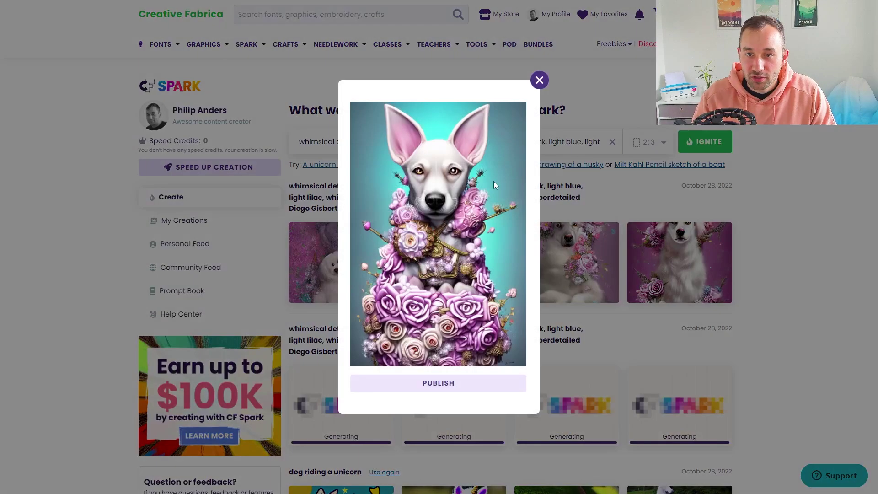
click(539, 80)
mouse_move(478, 297)
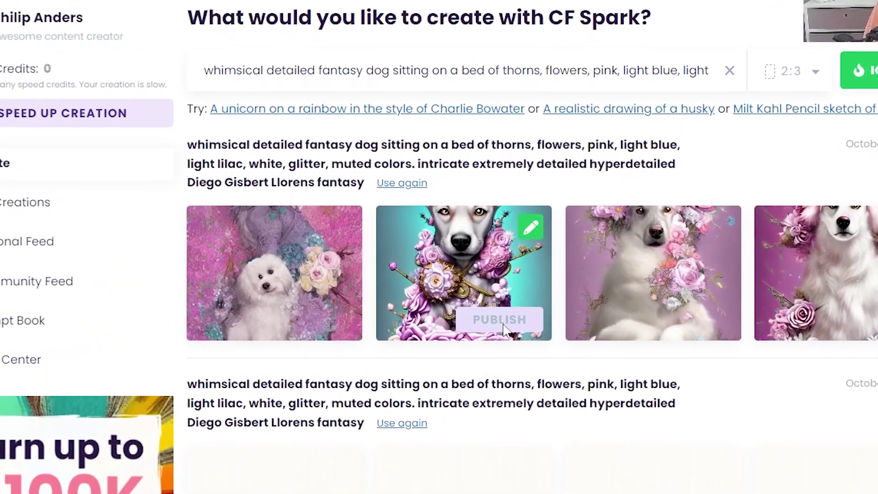
click(482, 302)
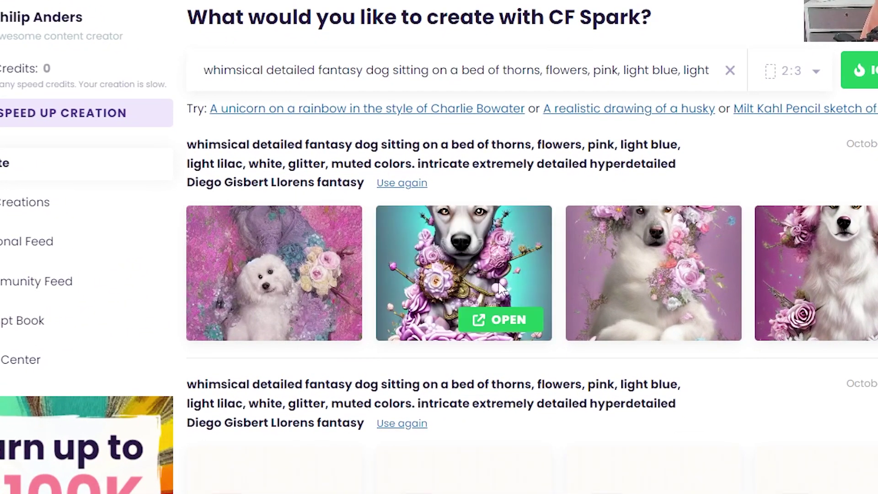
Download the published Fantasy Dog Sitting on a Bed of Flowers image as a zip from its product page.
click(494, 319)
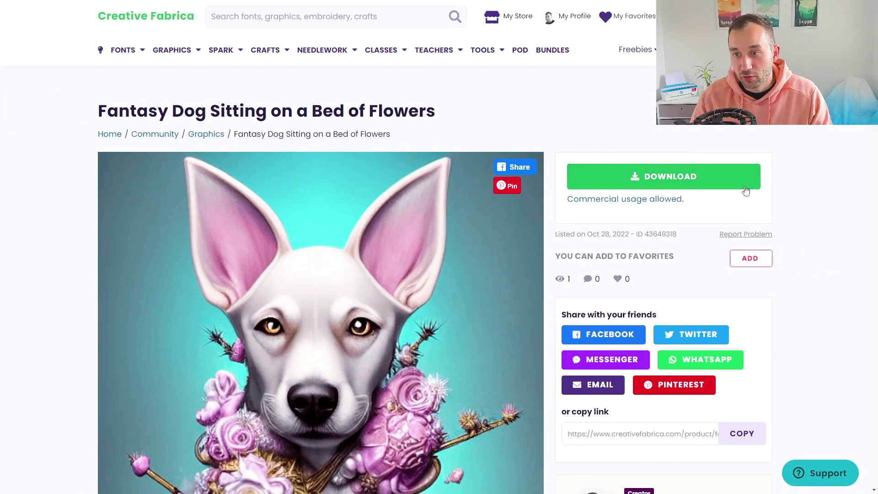
click(644, 180)
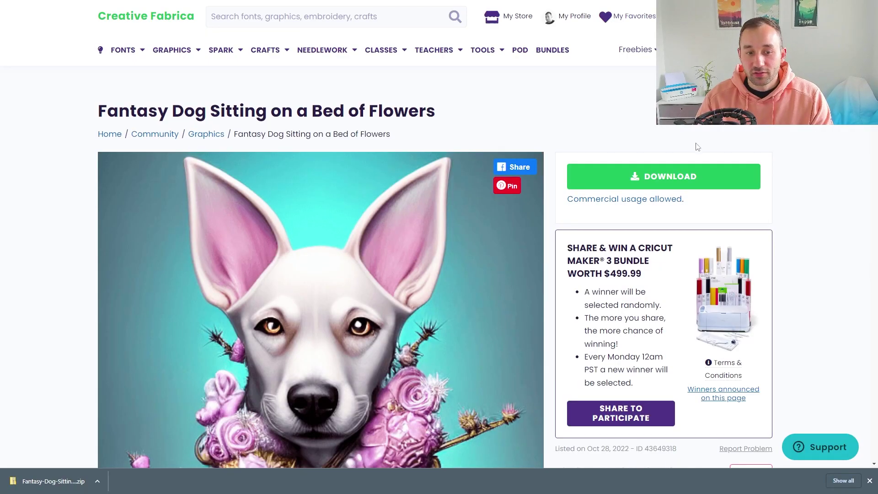
scroll(346, 255, down, 1)
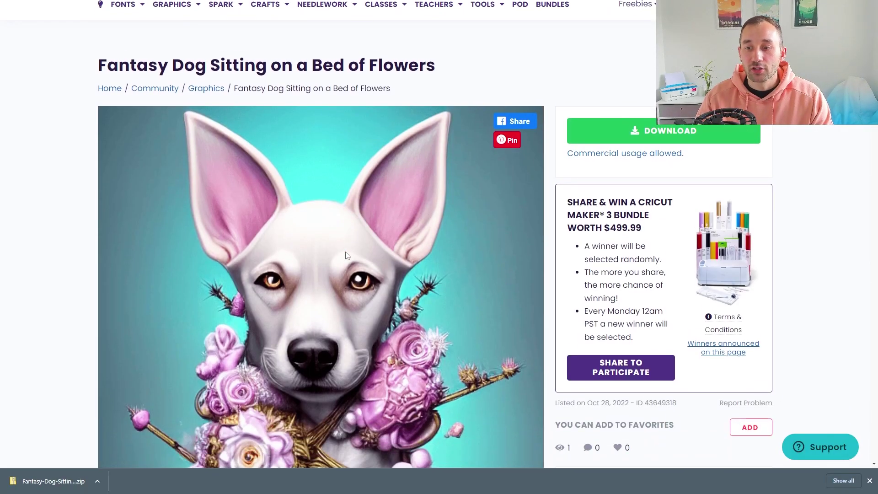
scroll(346, 255, up, 1)
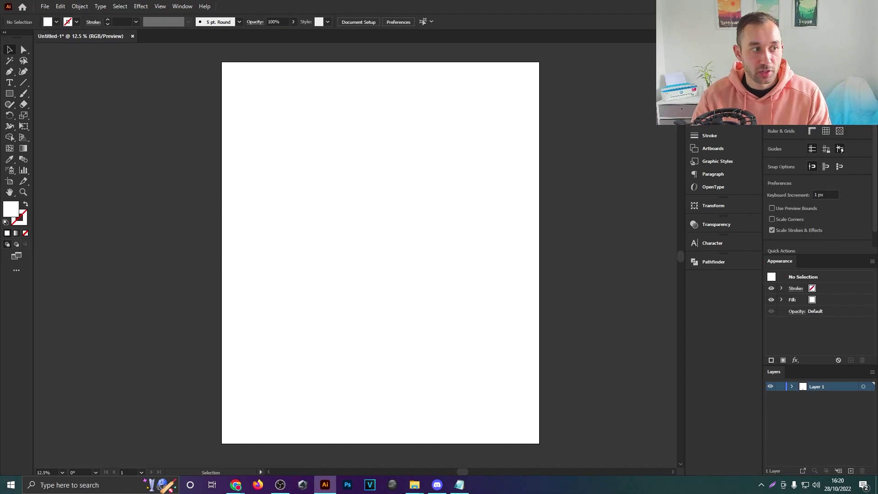
Place the downloaded dog image from File Explorer onto the Untitled-1 artboard.
key(super+e)
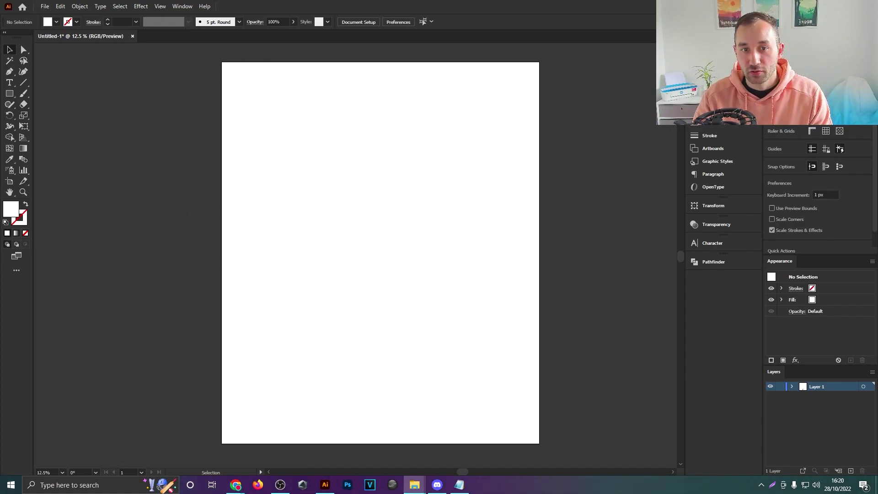
drag(153, 290, 378, 214)
click(468, 218)
scroll(375, 230, up, 2)
scroll(376, 233, up, 2)
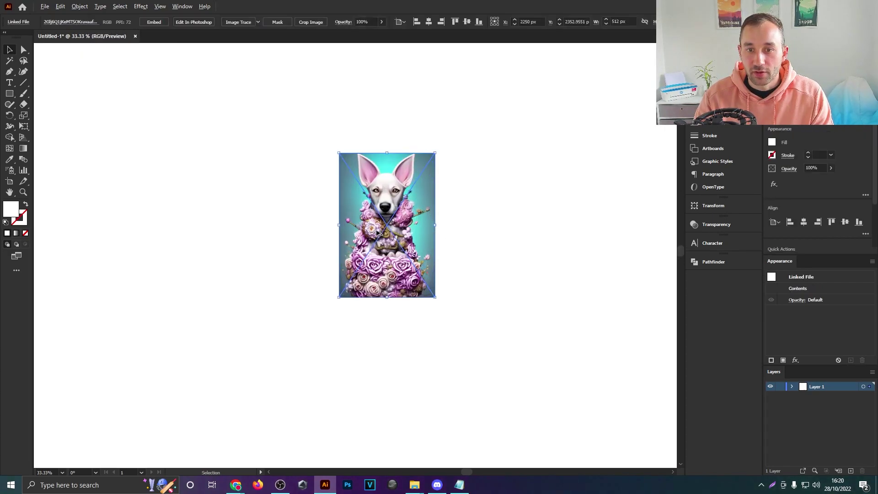
scroll(388, 215, down, 3)
Scale the dog image up until it fills most of the artboard.
drag(406, 188, 495, 82)
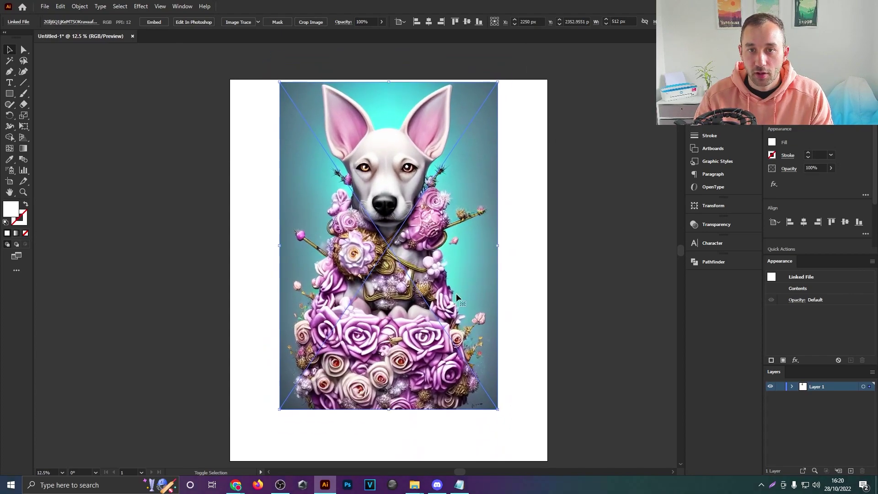
drag(384, 437, 358, 346)
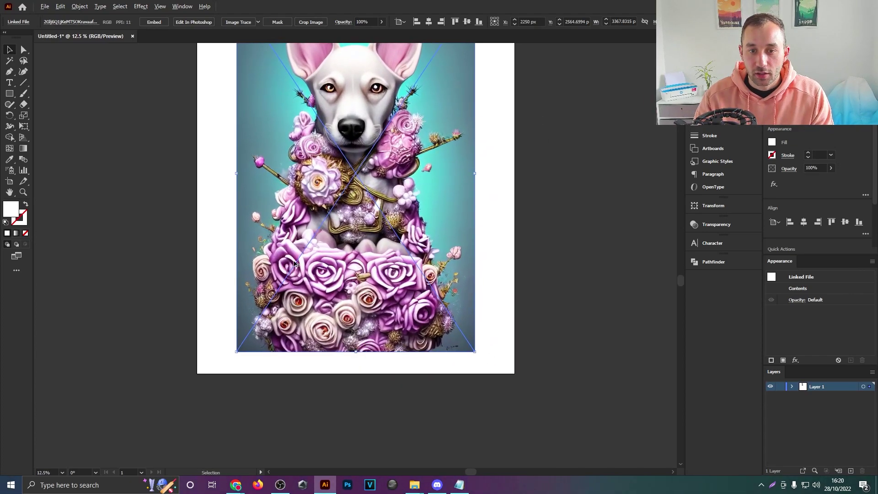
scroll(282, 228, up, 5)
scroll(282, 227, up, 1)
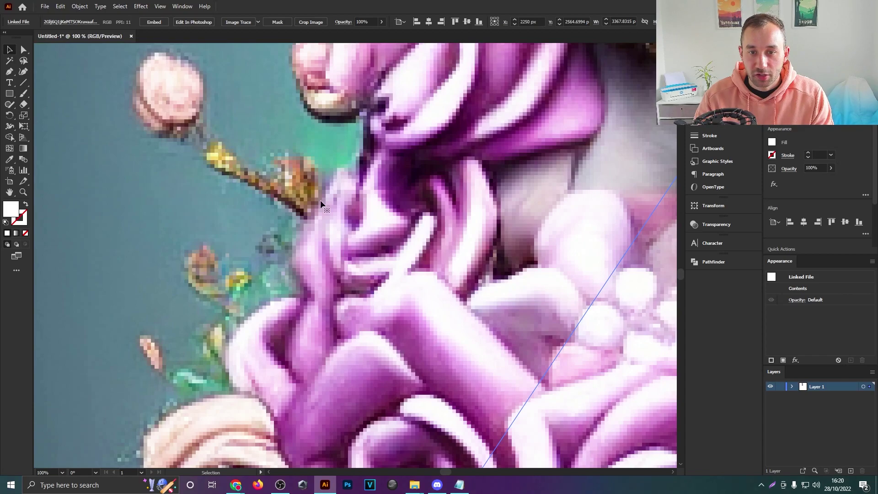
scroll(320, 200, down, 1)
scroll(252, 256, up, 10)
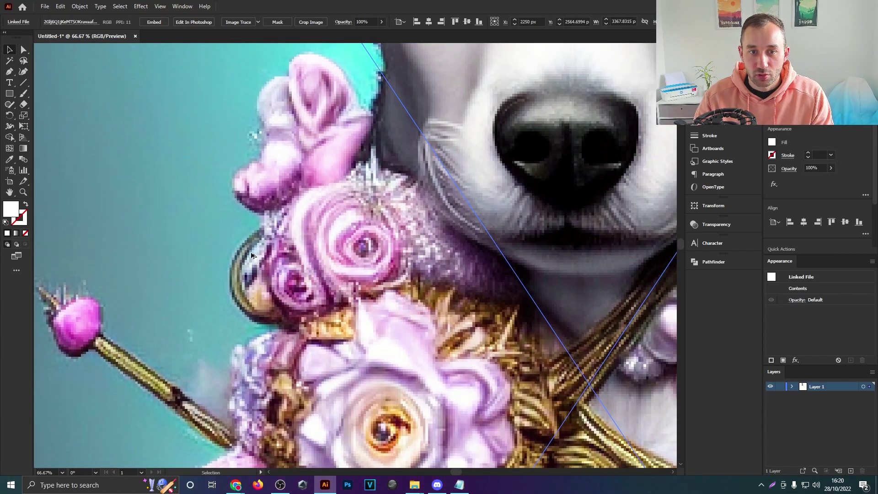
scroll(274, 215, down, 5)
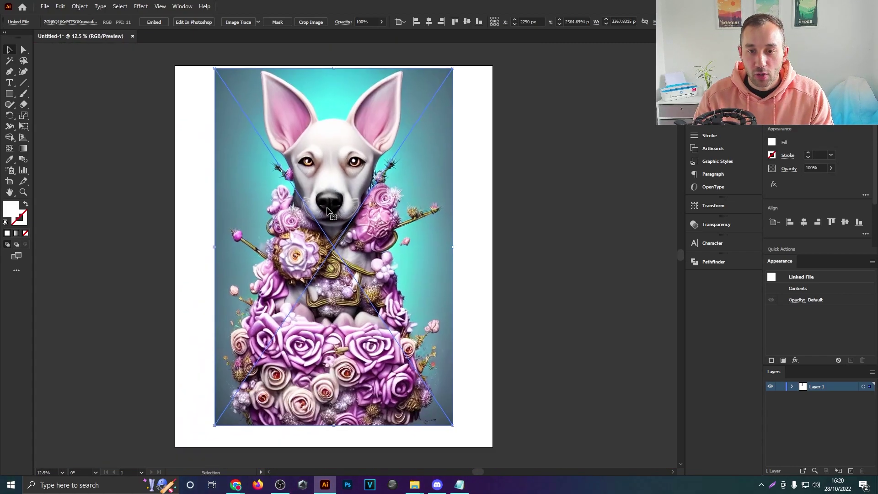
scroll(332, 393, down, 1)
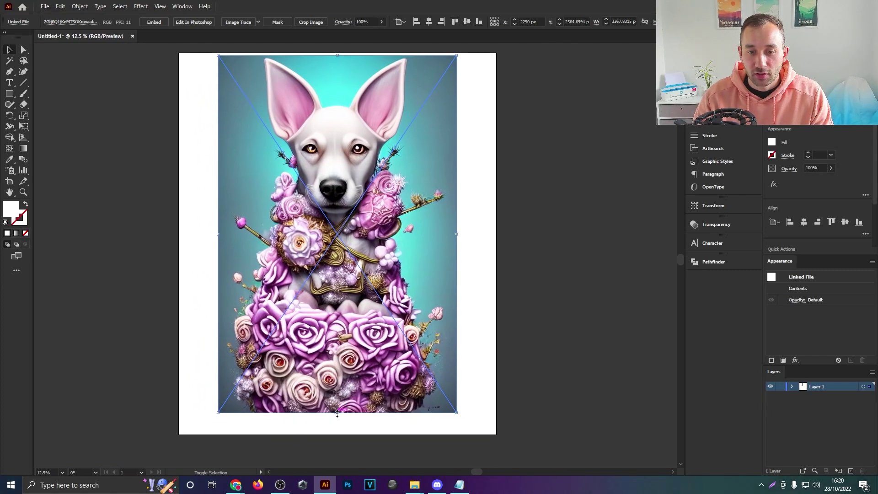
drag(337, 413, 337, 425)
mouse_move(159, 187)
mouse_down()
mouse_move(217, 208)
mouse_move(200, 186)
mouse_move(218, 186)
mouse_move(188, 154)
mouse_up()
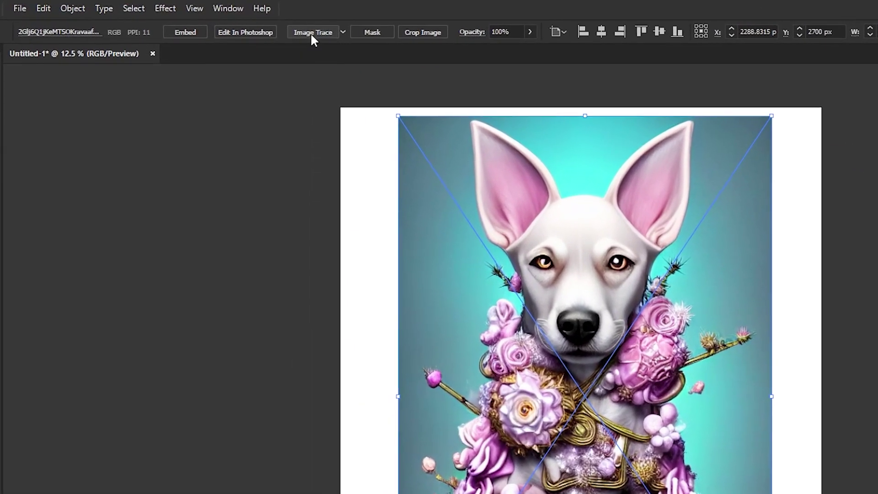
Image-trace the dog photo and switch the trace preset to High Fidelity Photo.
click(311, 32)
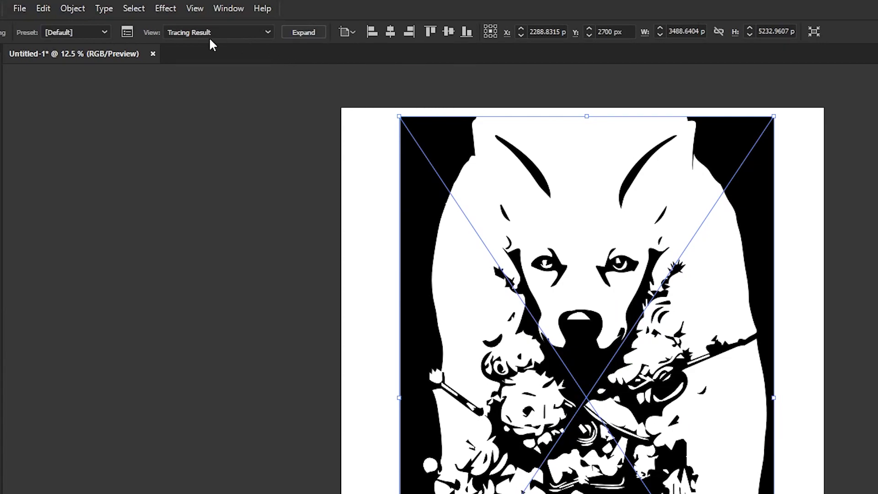
click(131, 32)
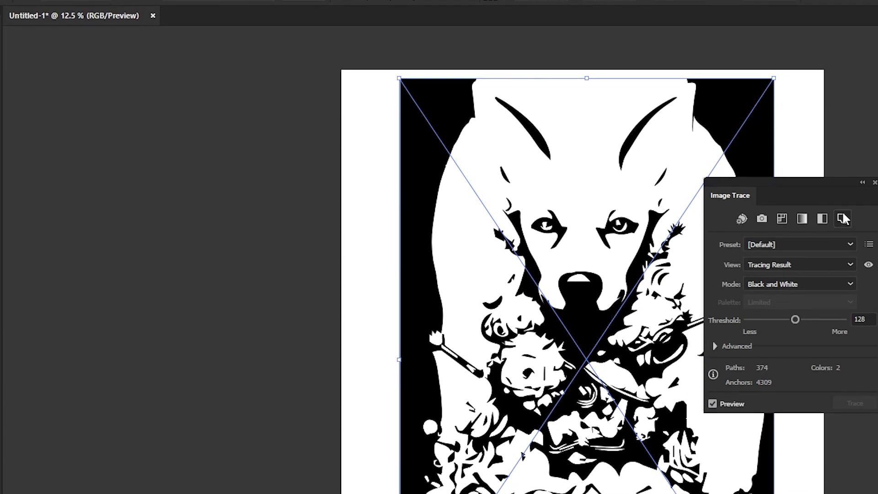
drag(787, 161, 308, 158)
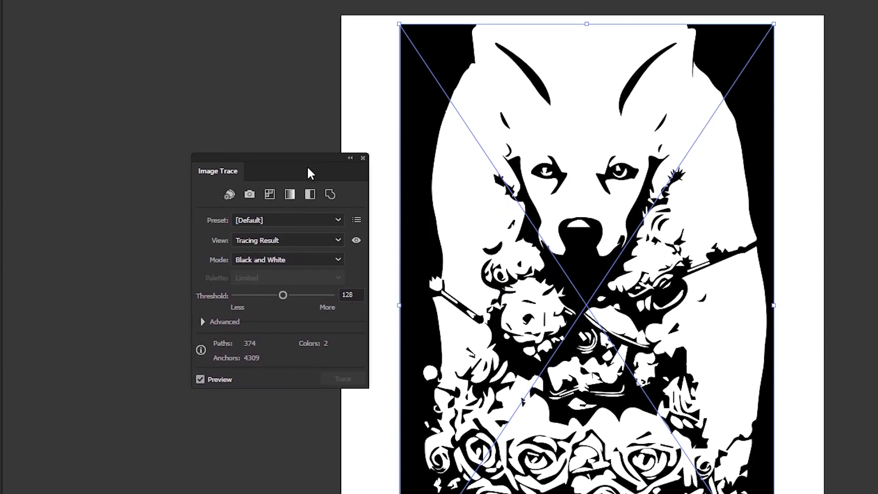
click(261, 224)
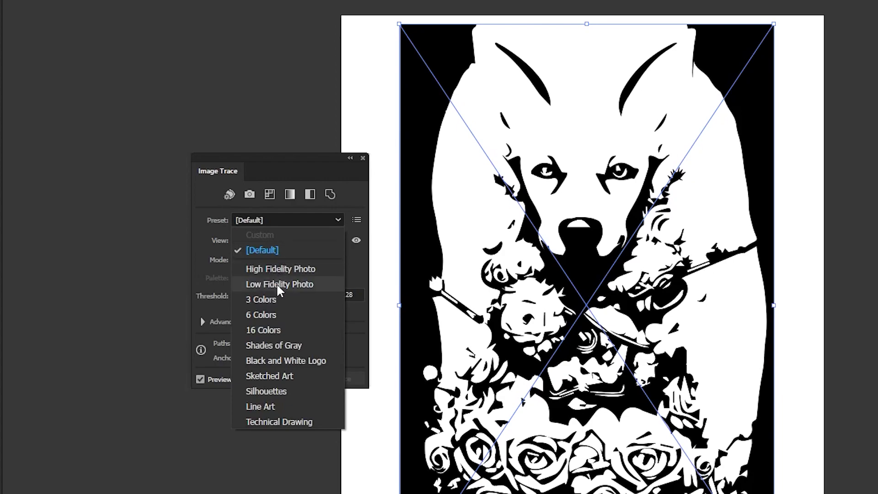
click(284, 270)
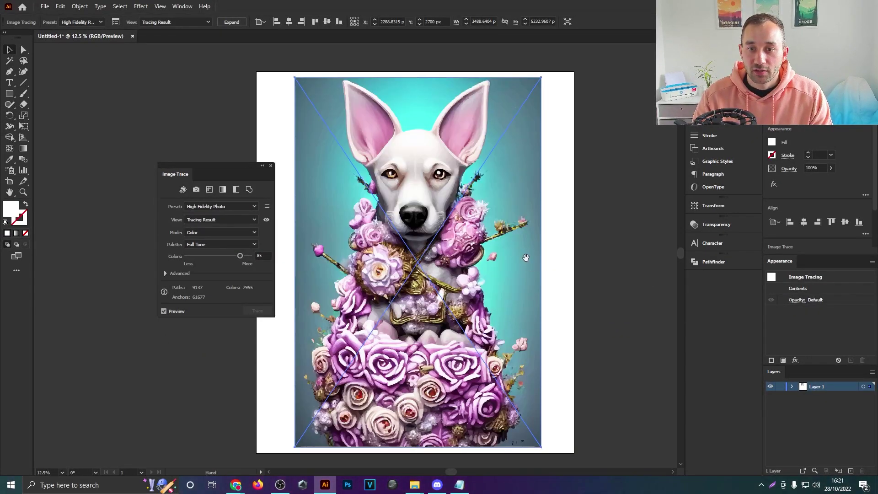
Zoom in to check the traced dog's face and flowers, then fit the artboard.
mouse_move(526, 258)
mouse_down()
mouse_move(494, 244)
mouse_move(531, 245)
mouse_move(515, 237)
mouse_up()
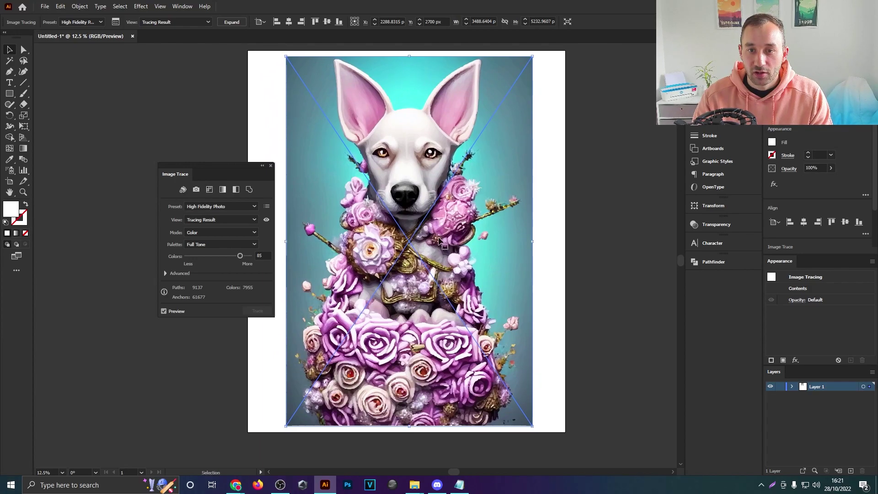
scroll(438, 241, up, 2)
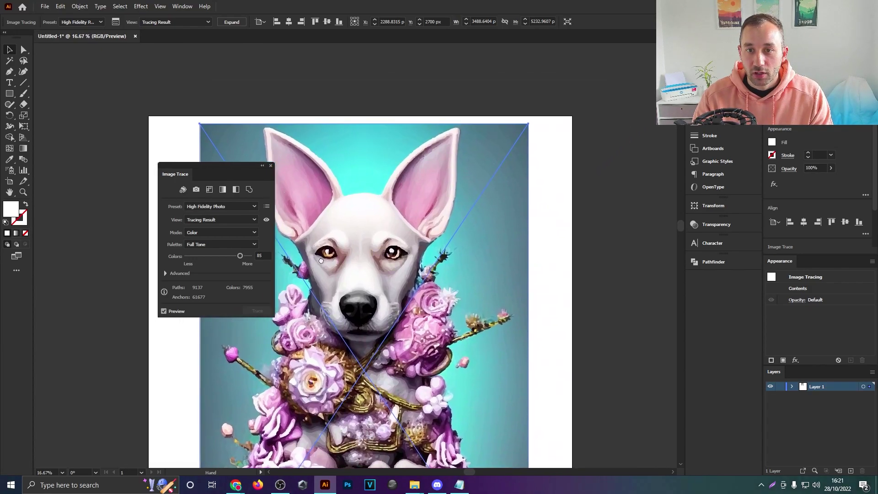
scroll(530, 290, up, 2)
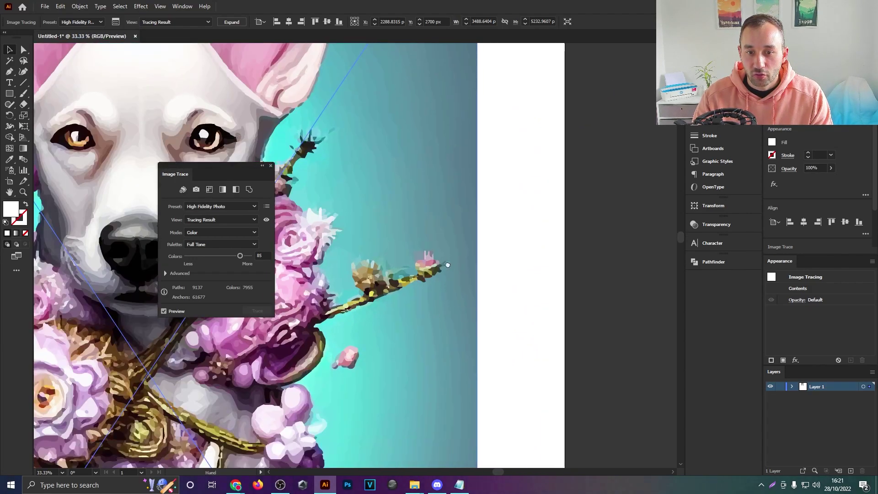
drag(447, 265, 483, 162)
key(ctrl+0)
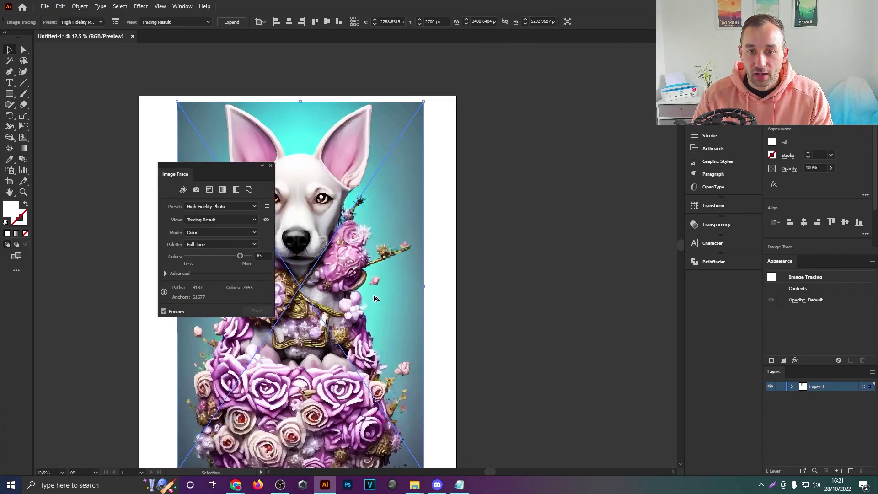
drag(479, 251, 476, 268)
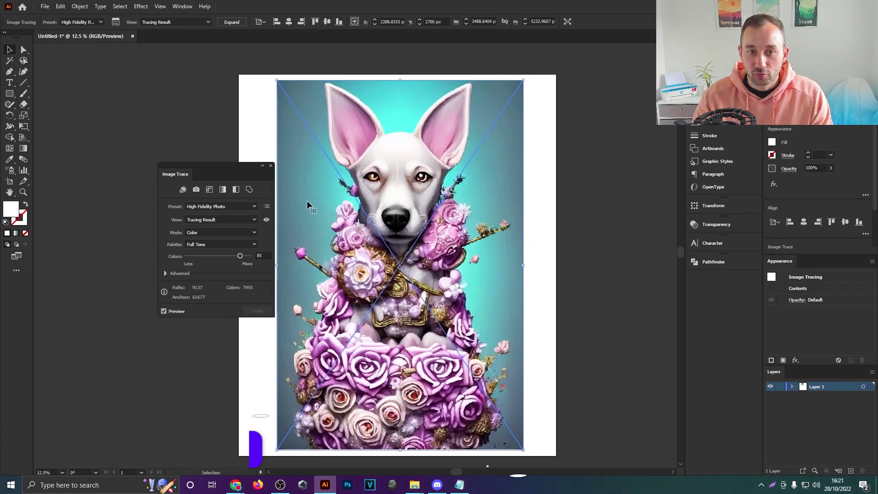
Close the Image Trace panel, deselect, then reselect the traced image.
click(271, 166)
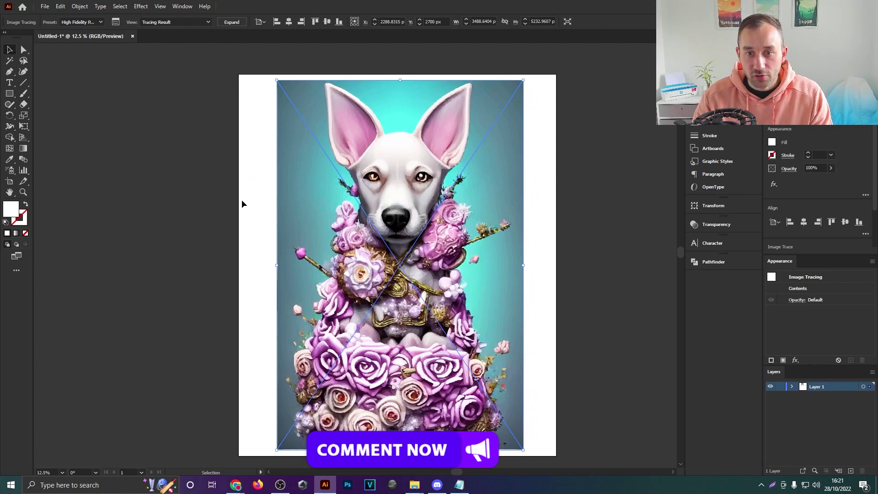
drag(505, 284, 415, 267)
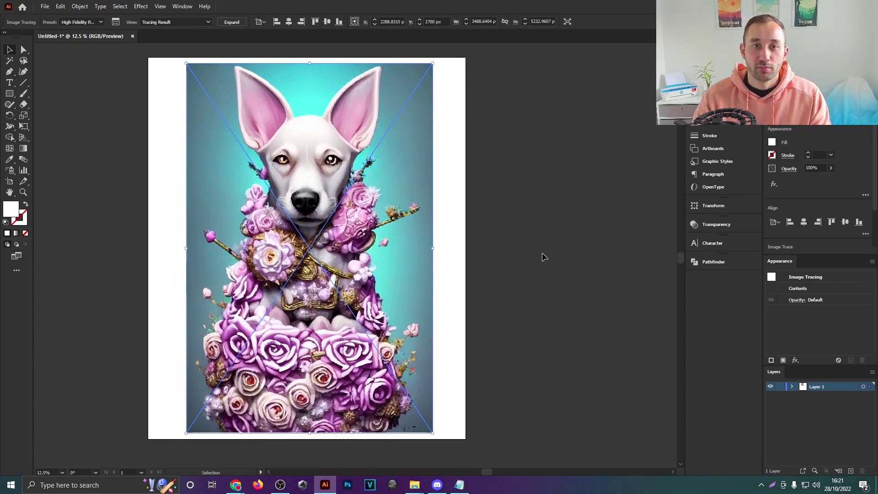
click(443, 248)
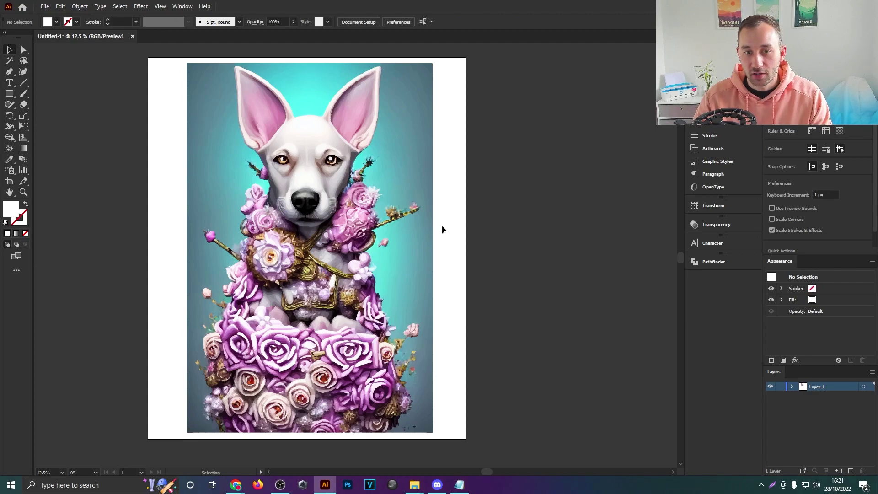
drag(445, 200, 479, 208)
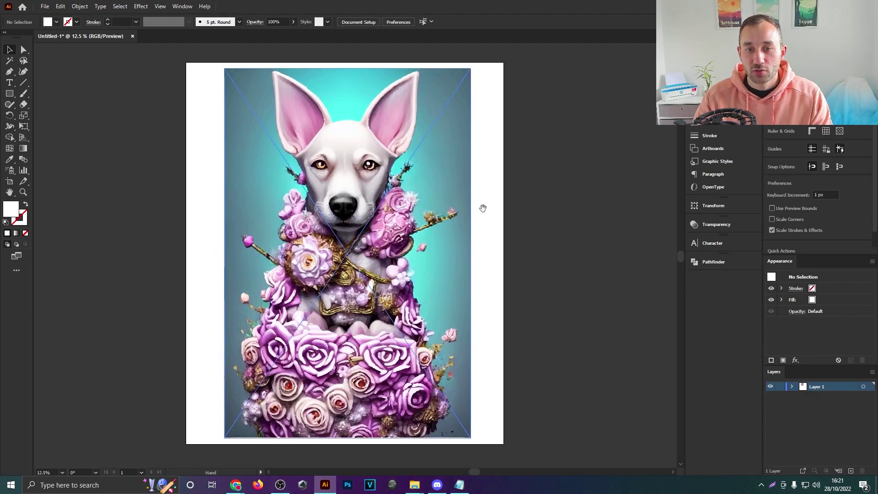
scroll(480, 210, down, 1)
scroll(446, 210, up, 1)
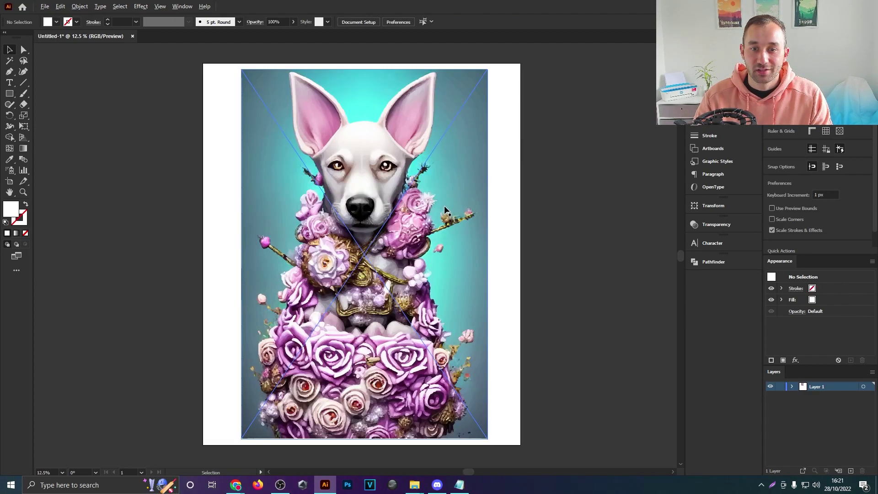
click(481, 207)
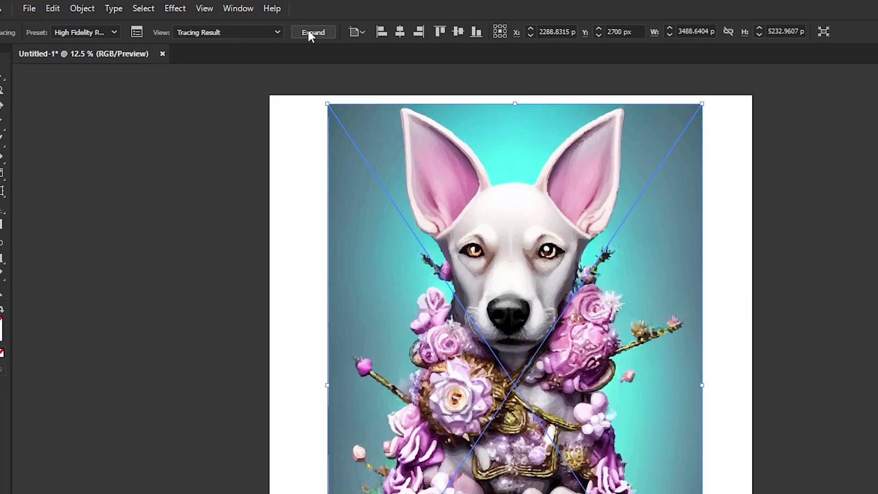
Expand the High Fidelity Photo trace into editable vector paths.
click(309, 33)
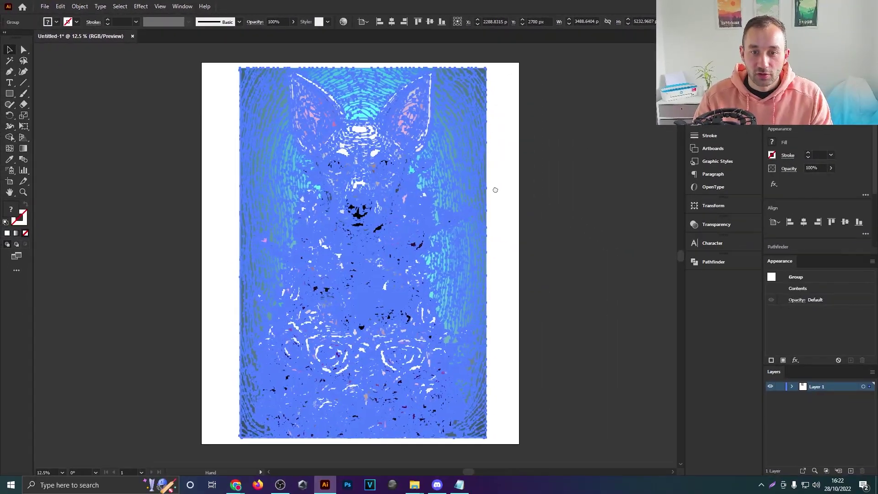
drag(495, 190, 446, 185)
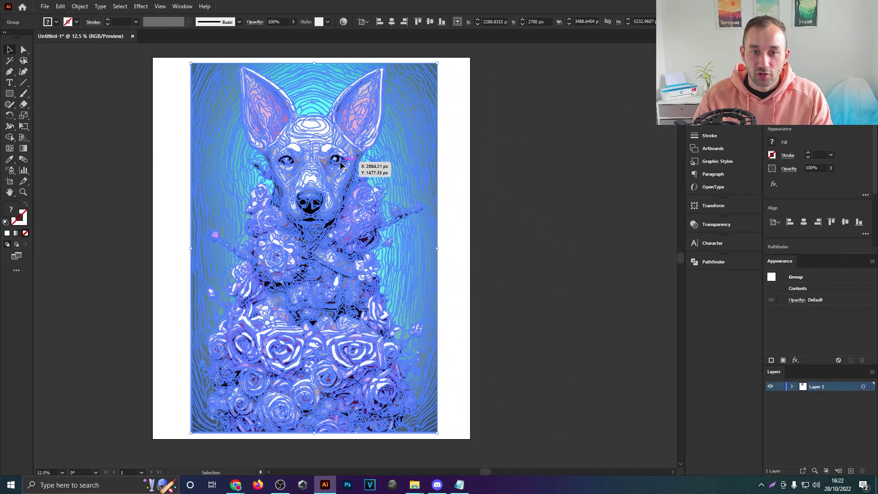
click(470, 198)
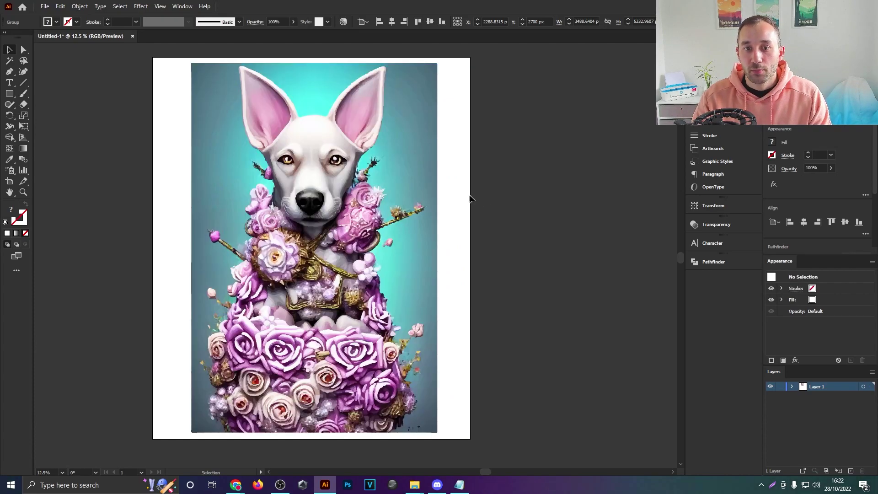
click(408, 191)
click(455, 176)
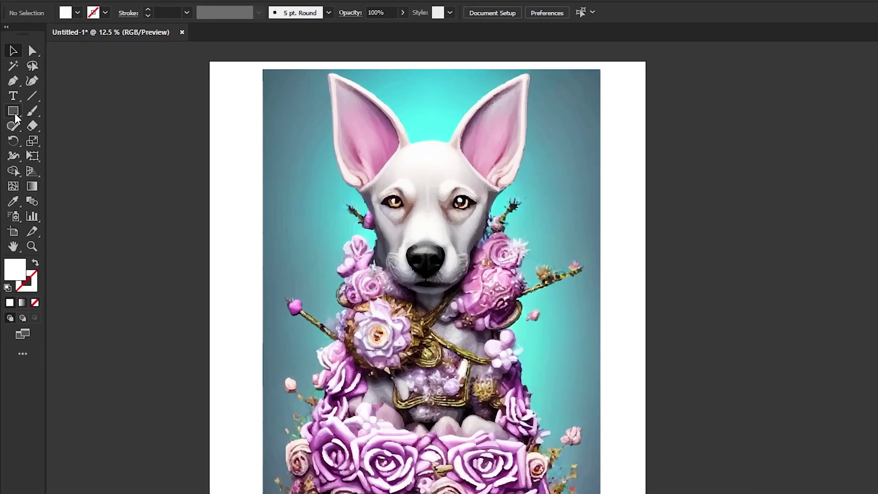
Draw a white circle over the dog's head with the Ellipse Tool and select all artwork.
click(11, 95)
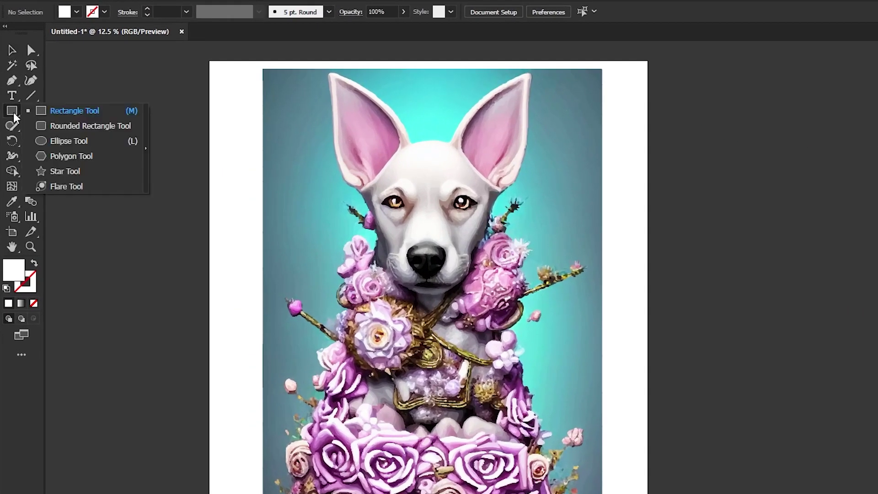
click(69, 141)
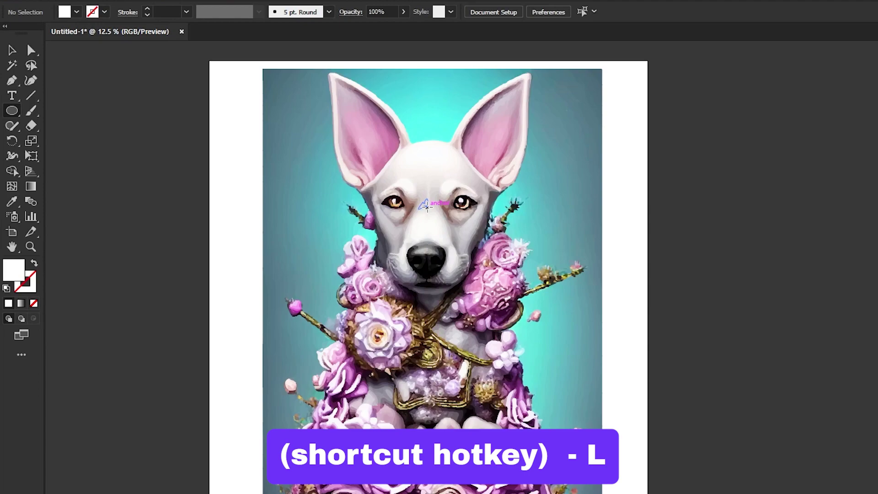
drag(425, 215, 591, 78)
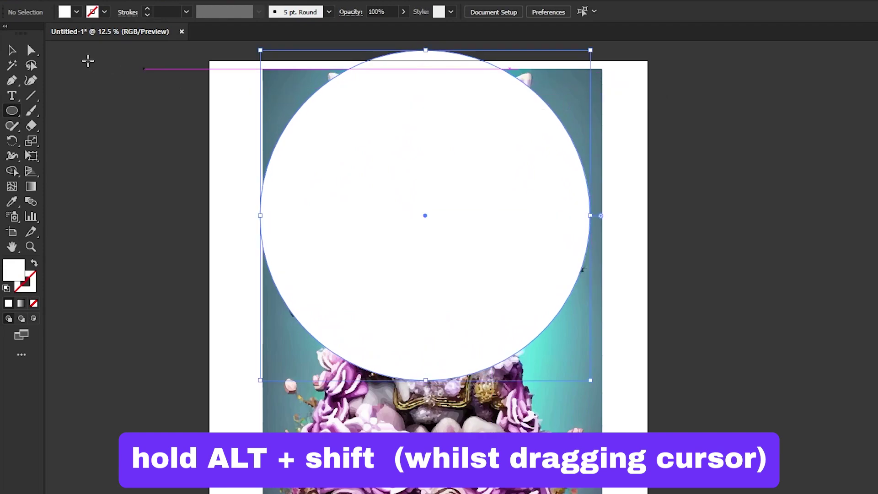
click(12, 50)
drag(433, 129, 439, 147)
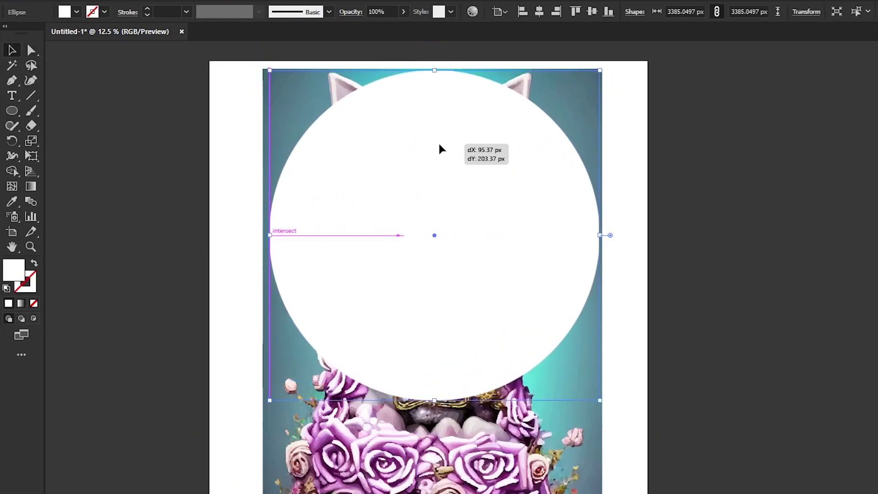
drag(693, 136, 615, 175)
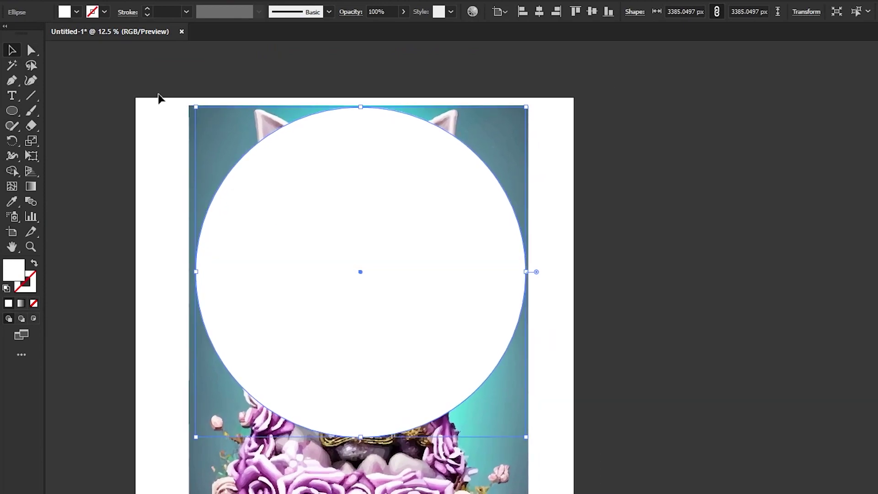
key(ctrl+a)
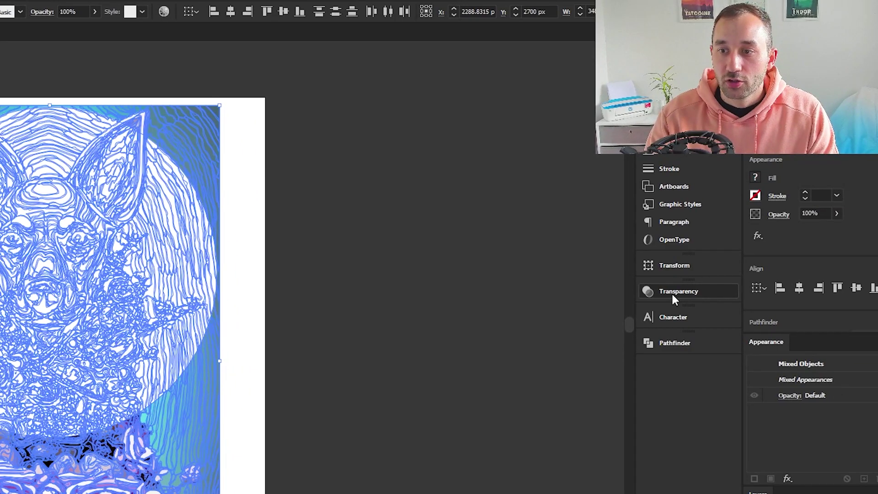
Apply the white circle as an opacity mask with Make Mask in the Transparency panel.
click(741, 294)
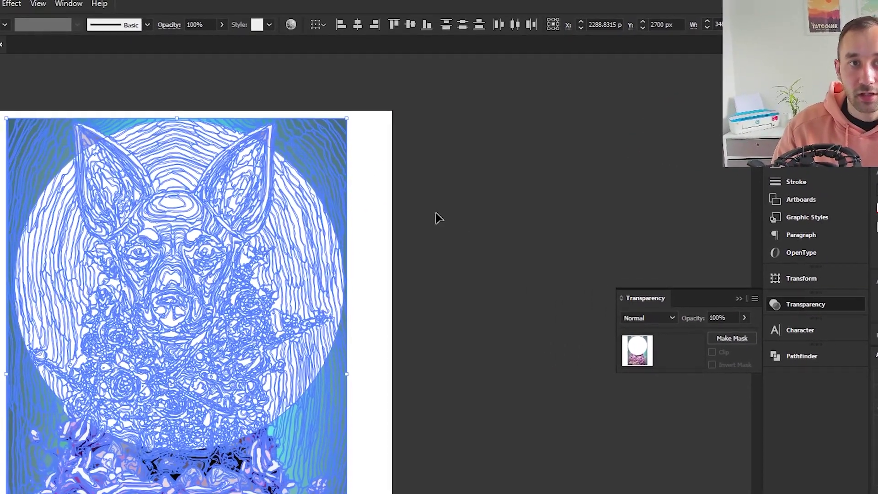
click(68, 4)
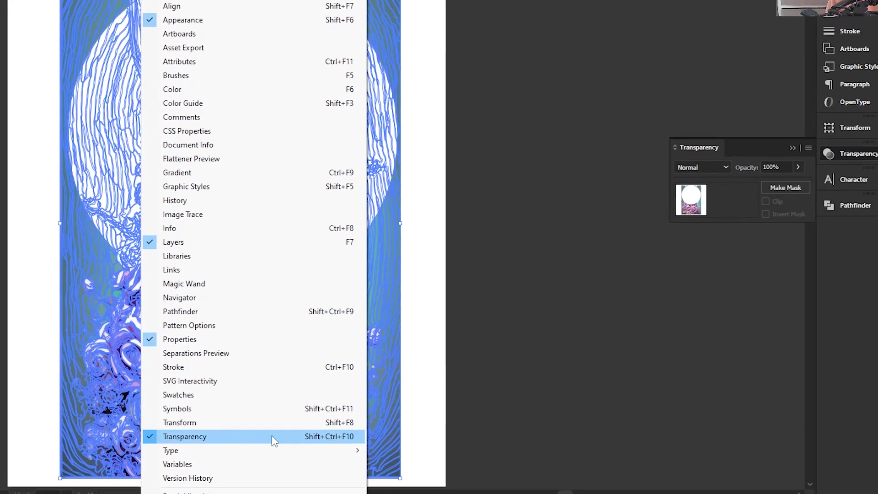
click(744, 141)
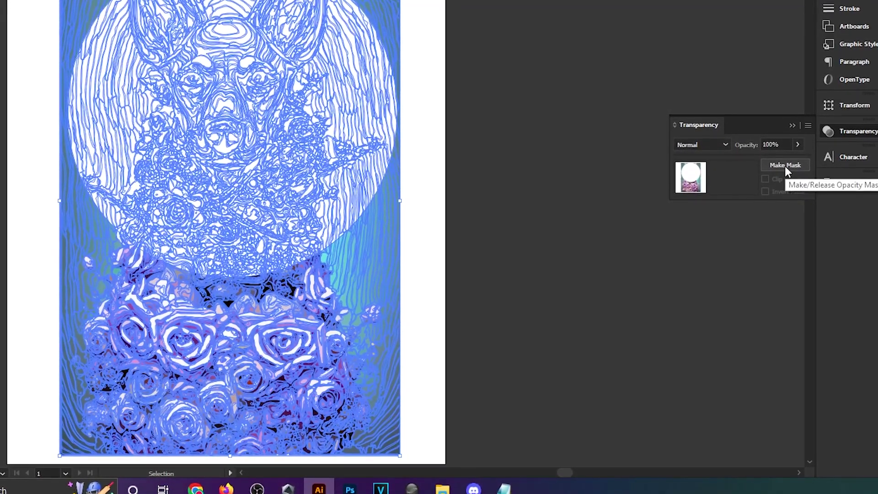
click(784, 166)
click(530, 79)
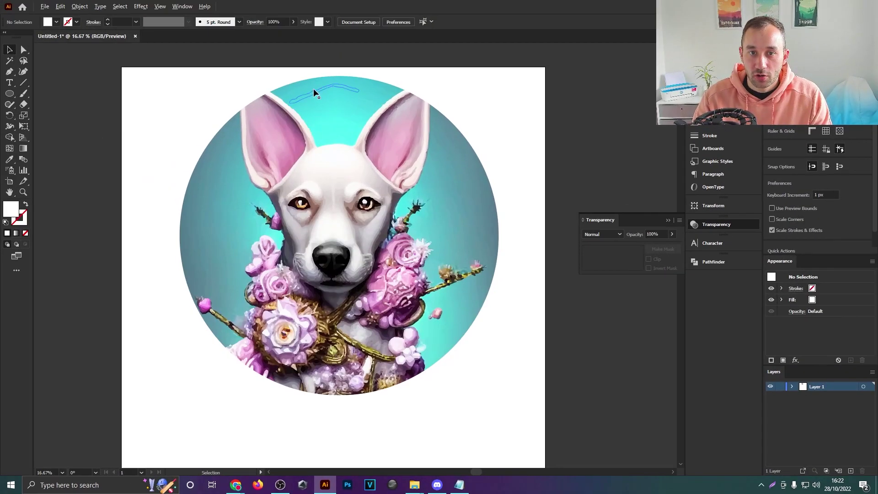
Check the masked dog artwork on the artboard, selecting and deselecting it.
scroll(364, 136, down, 1)
click(364, 136)
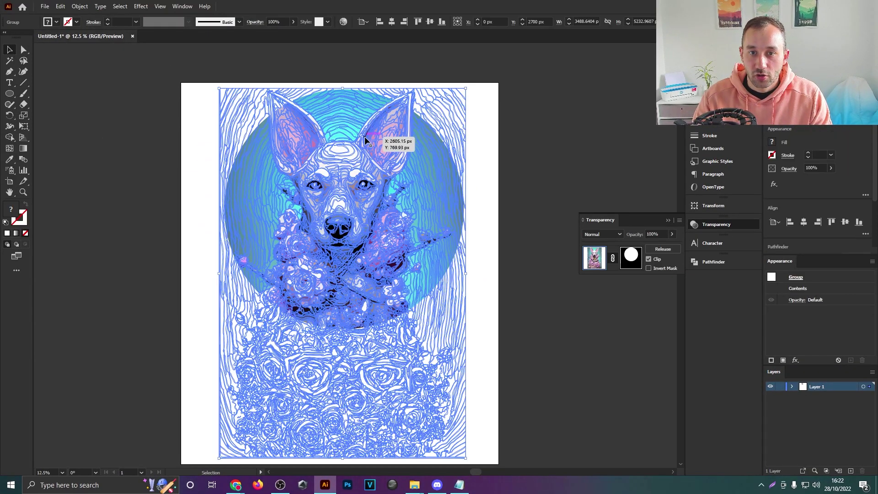
scroll(364, 137, down, 1)
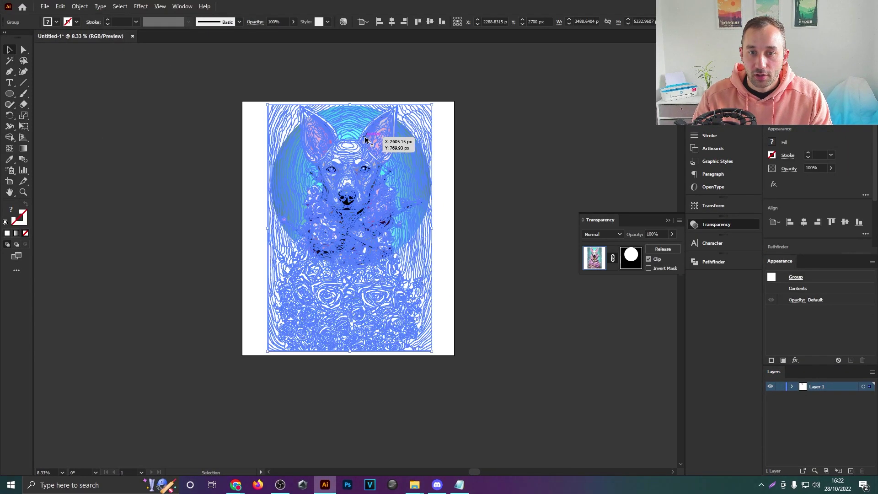
click(429, 167)
scroll(428, 167, up, 1)
scroll(402, 164, down, 1)
scroll(288, 112, right, 1)
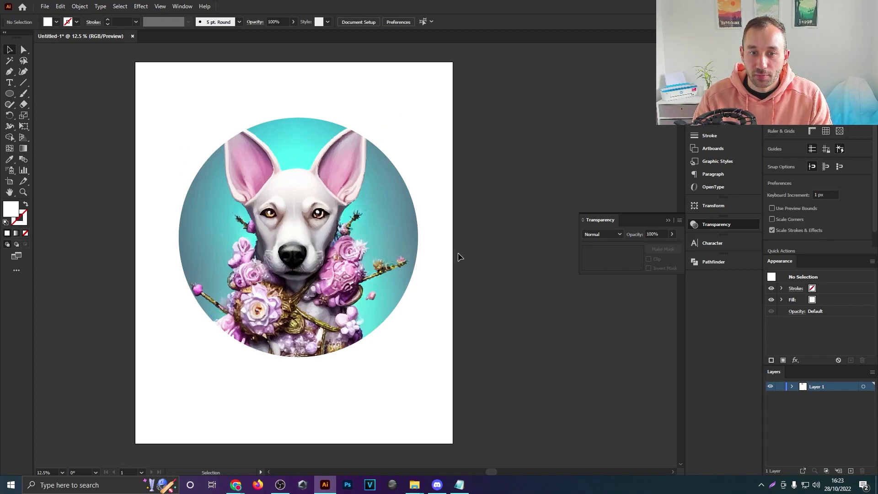
drag(484, 141, 521, 140)
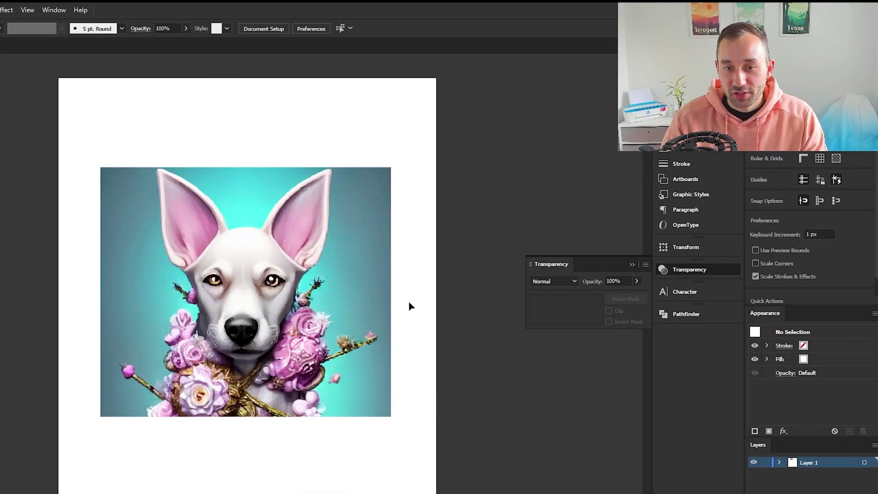
click(383, 277)
click(430, 280)
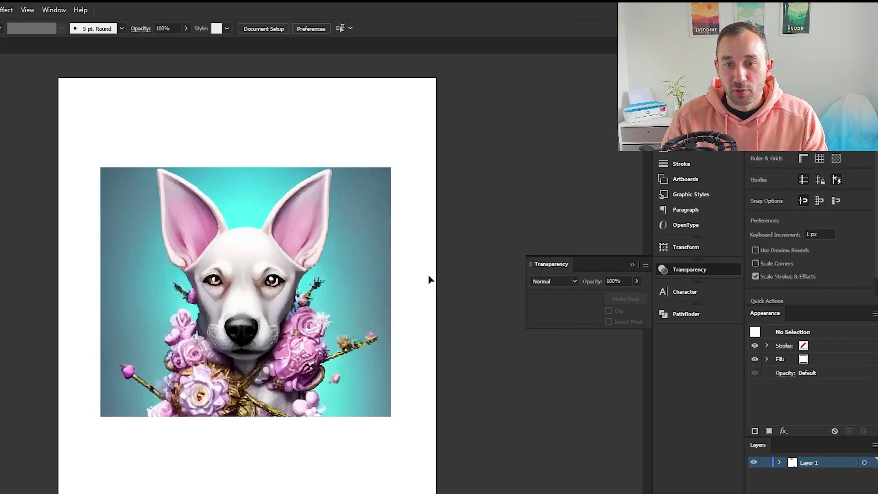